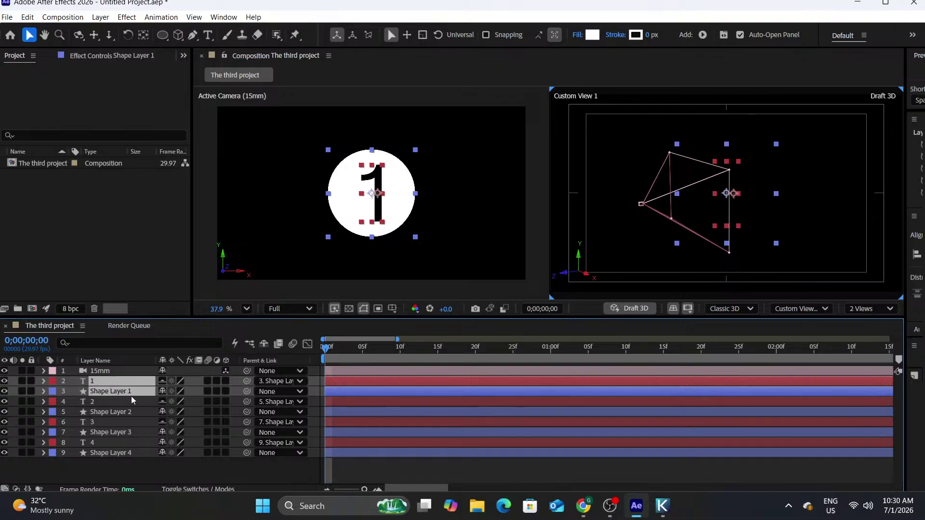
Hide the shy number layers and move Shape Layer 1 to position 277, 540.
{"action": "left_click", "coordinate": [143, 476]}
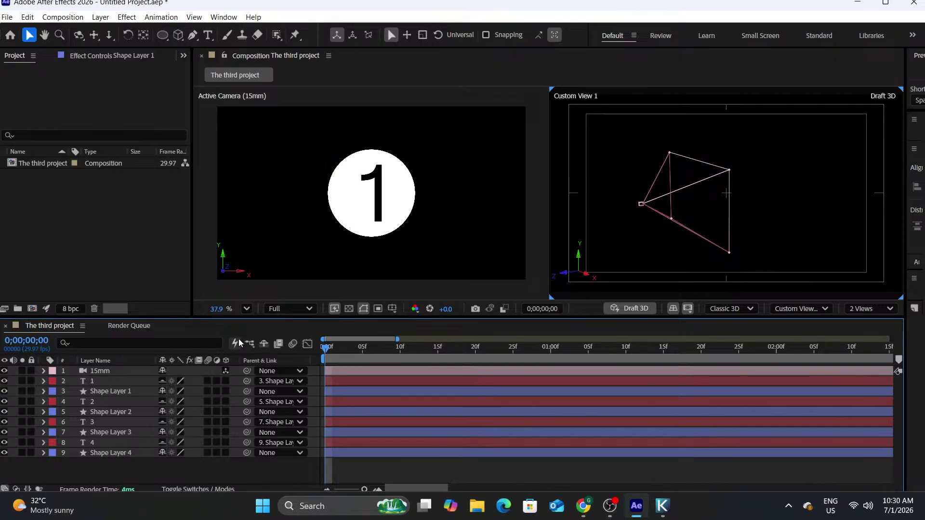
{"action": "left_click", "coordinate": [264, 344]}
{"action": "left_click", "coordinate": [124, 382]}
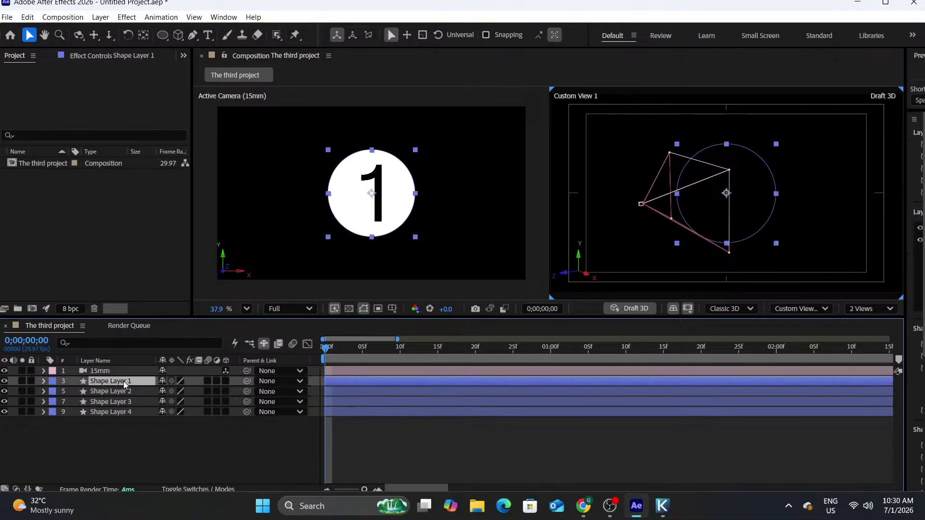
{"action": "key", "text": "p"}
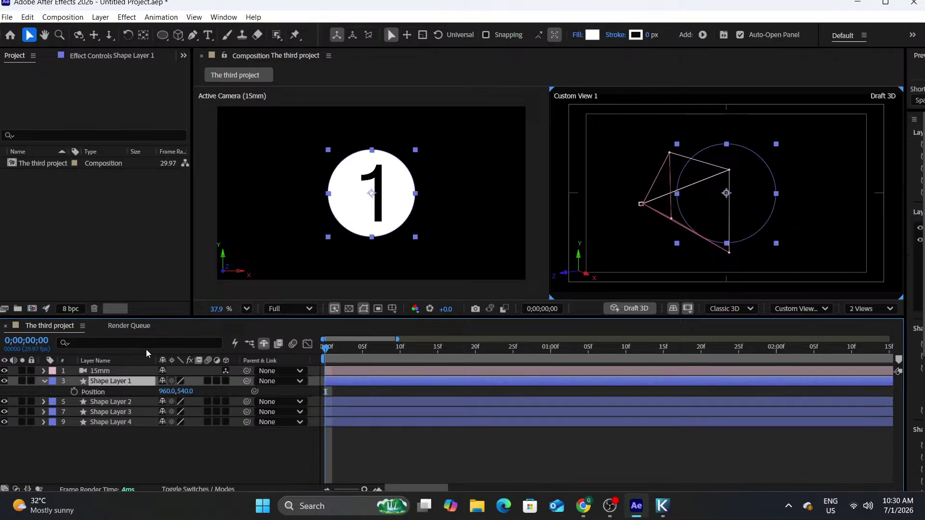
{"action": "left_click_drag", "start_coordinate": [166, 391], "coordinate": [4, 400]}
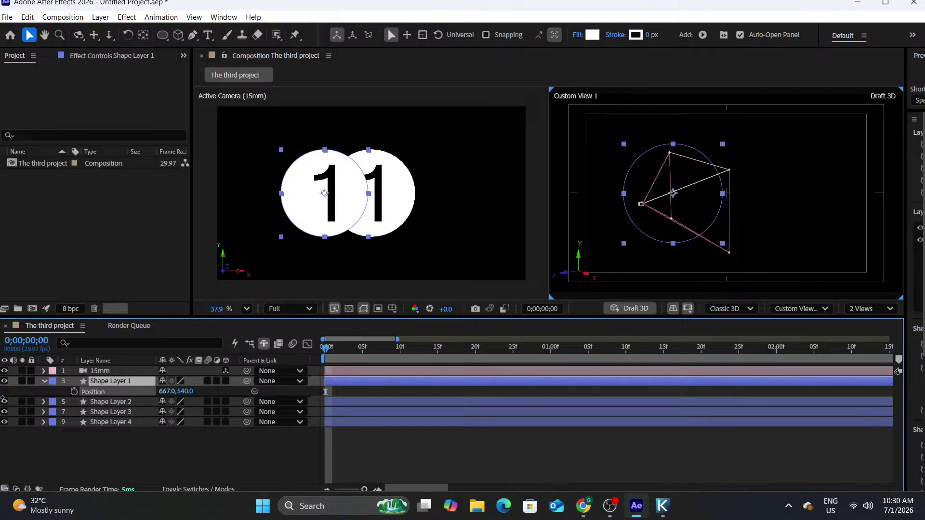
{"action": "left_click_drag", "start_coordinate": [165, 392], "coordinate": [145, 391]}
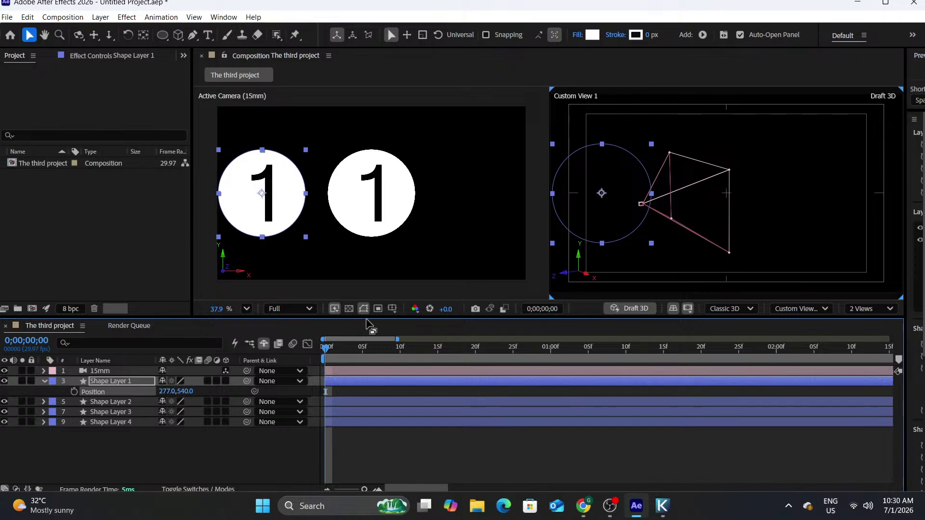
Move Shape Layer 2 to position 1748, 540, near the composition's right edge.
{"action": "left_click", "coordinate": [389, 219]}
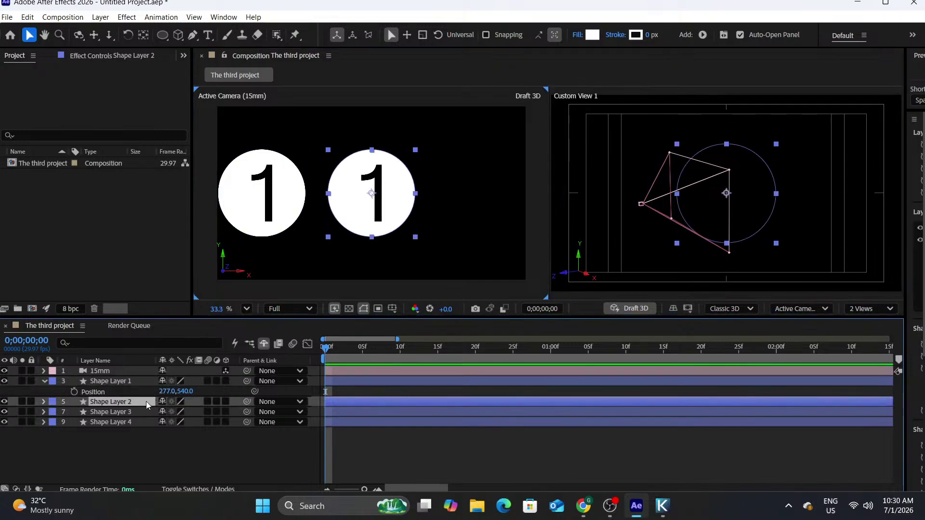
{"action": "key", "text": "p"}
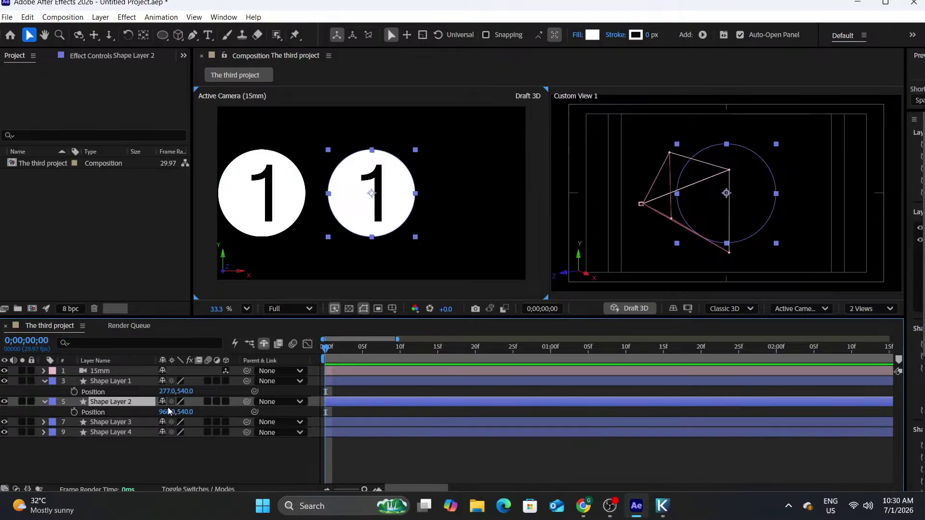
{"action": "left_click_drag", "start_coordinate": [167, 413], "coordinate": [212, 407]}
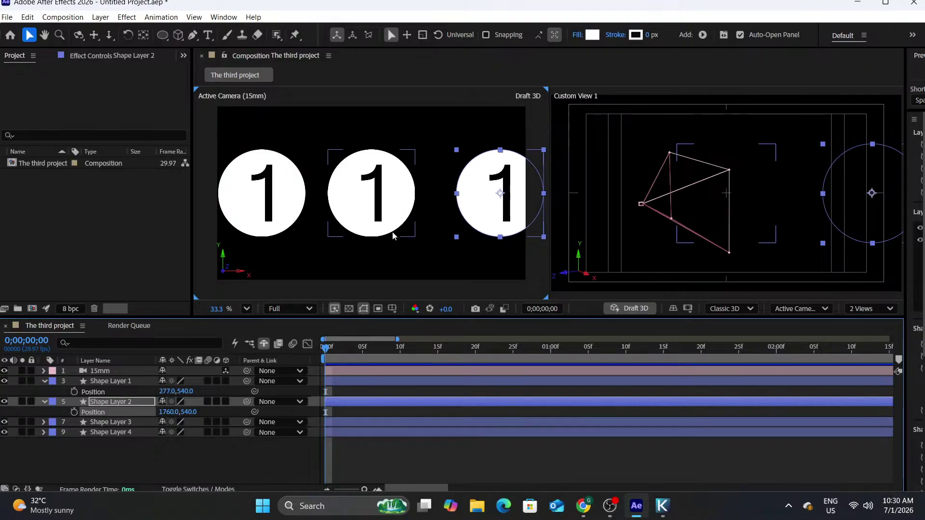
{"action": "left_click", "coordinate": [480, 194]}
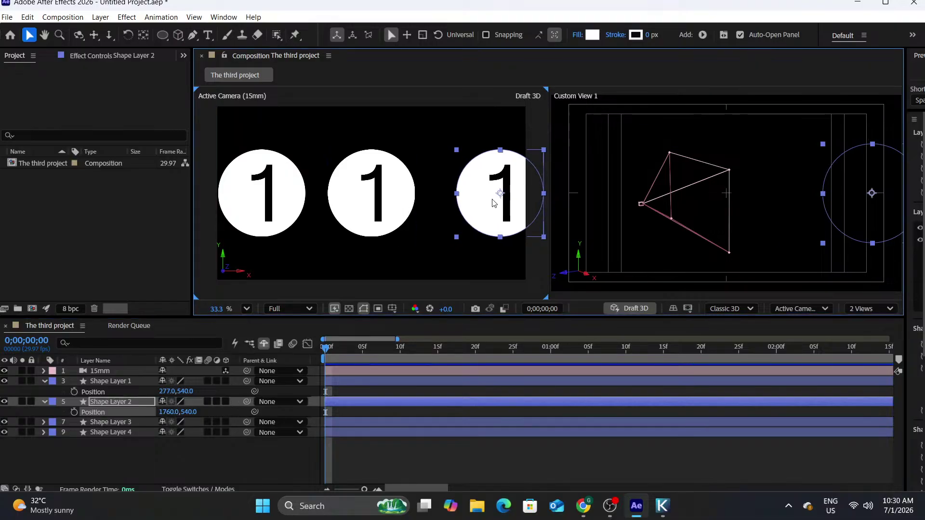
{"action": "left_click_drag", "start_coordinate": [493, 201], "coordinate": [490, 202]}
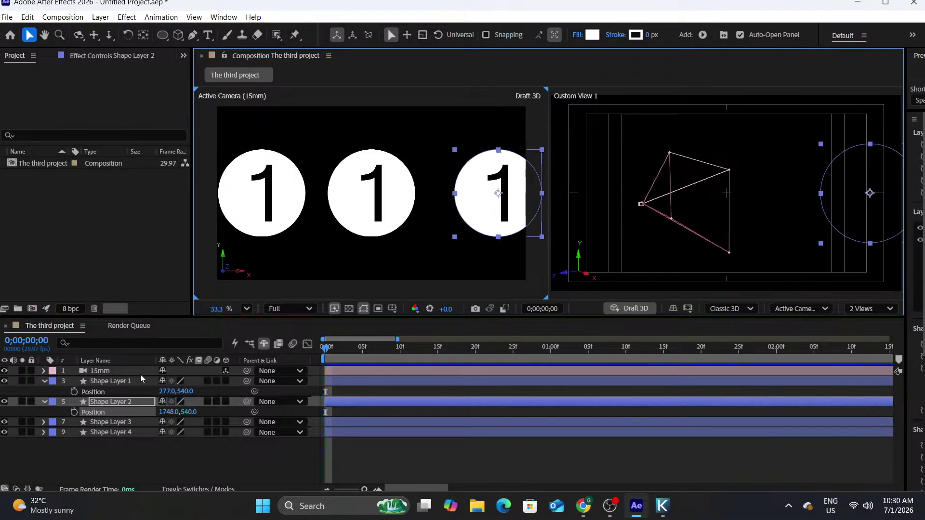
Delete the 15mm camera and create a two-node camera with the 35mm preset.
{"action": "left_click", "coordinate": [126, 371]}
{"action": "key", "text": "Delete"}
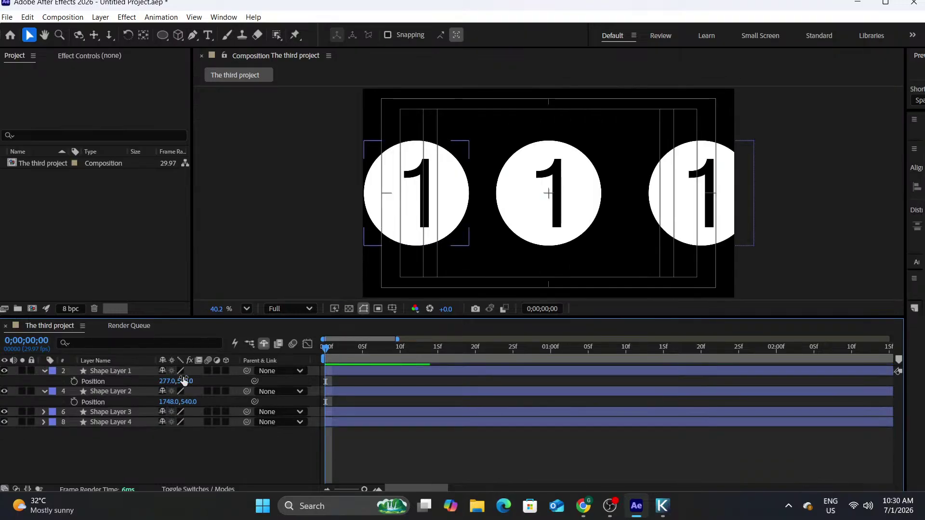
{"action": "right_click", "coordinate": [176, 455]}
{"action": "mouse_move", "coordinate": [226, 314]}
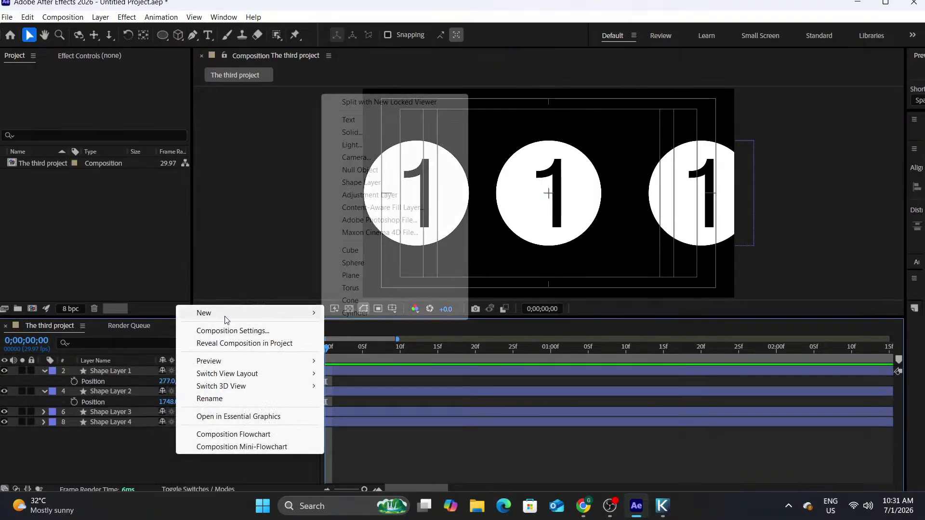
{"action": "left_click", "coordinate": [379, 157]}
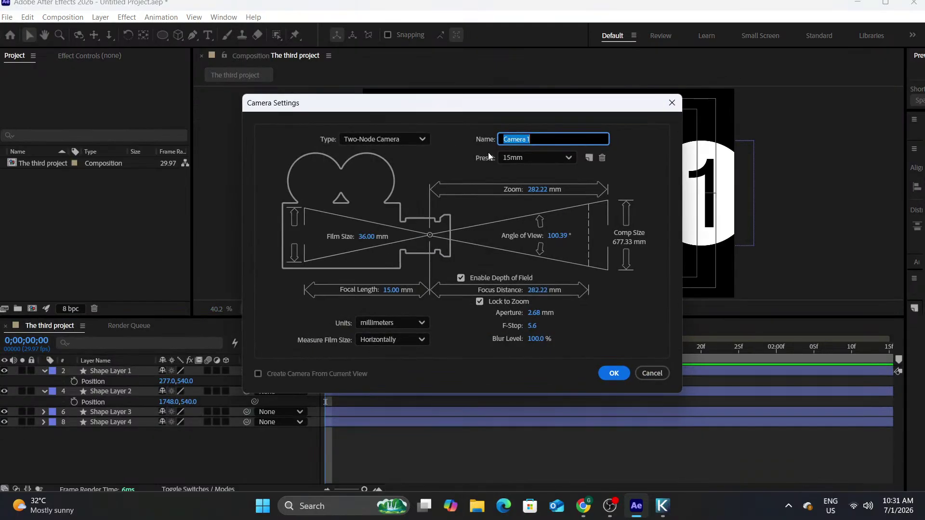
{"action": "left_click", "coordinate": [550, 158]}
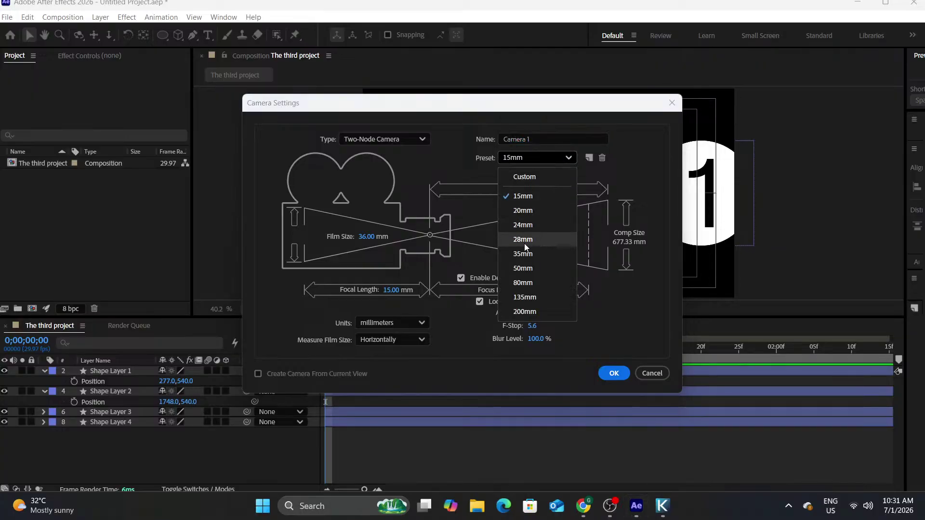
{"action": "left_click", "coordinate": [527, 257]}
{"action": "left_click", "coordinate": [613, 374]}
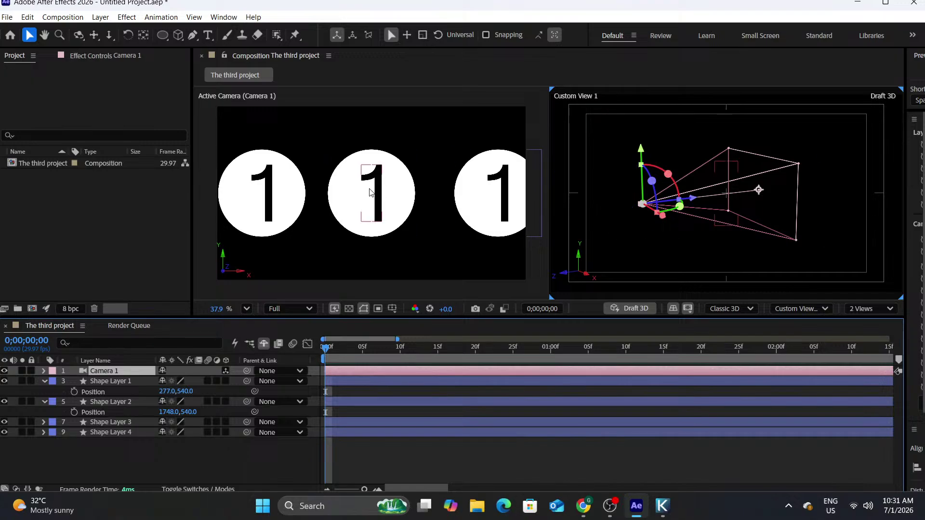
{"action": "scroll", "coordinate": [758, 189], "scroll_direction": "down", "scroll_amount": 1}
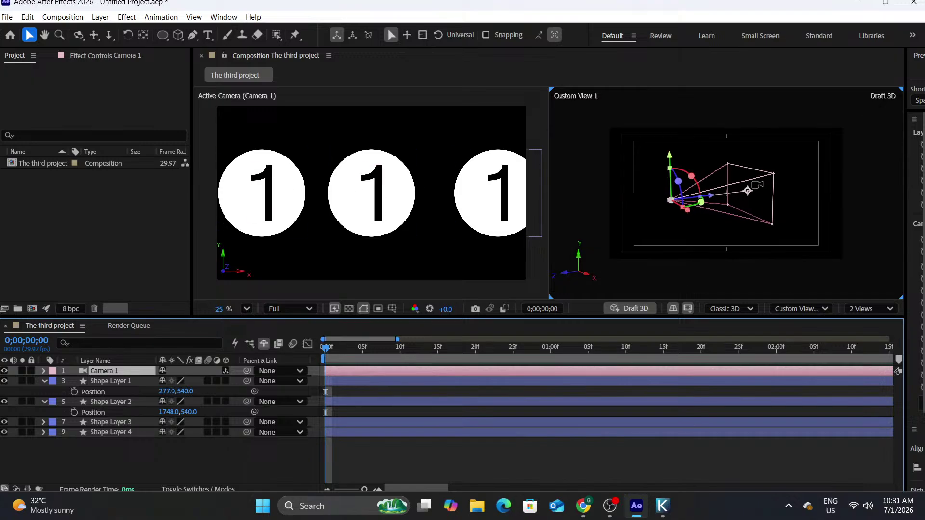
Nudge the Shape Layer 1 circle six pixels left to position 271, 540.
{"action": "left_click", "coordinate": [281, 201]}
{"action": "key", "text": "Left"}
{"action": "key", "text": "Left"}
{"action": "key", "text": "Left"}
{"action": "key", "text": "Left"}
{"action": "key", "text": "Left"}
{"action": "key", "text": "Left"}
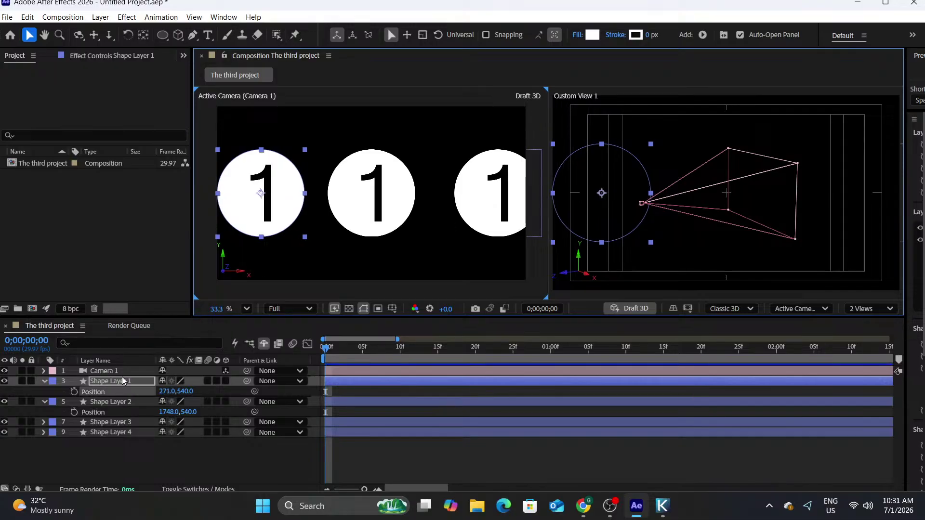
Set the position of Shape Layer 3 to 721, 540 and of Shape Layer 4 to 1254, 540.
{"action": "left_click", "coordinate": [118, 422]}
{"action": "key", "text": "p"}
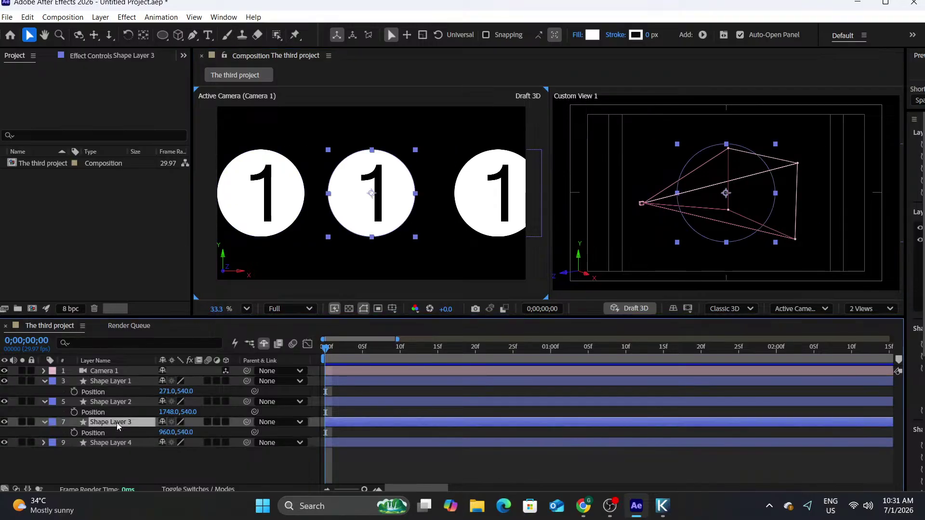
{"action": "left_click_drag", "start_coordinate": [165, 432], "coordinate": [50, 433]}
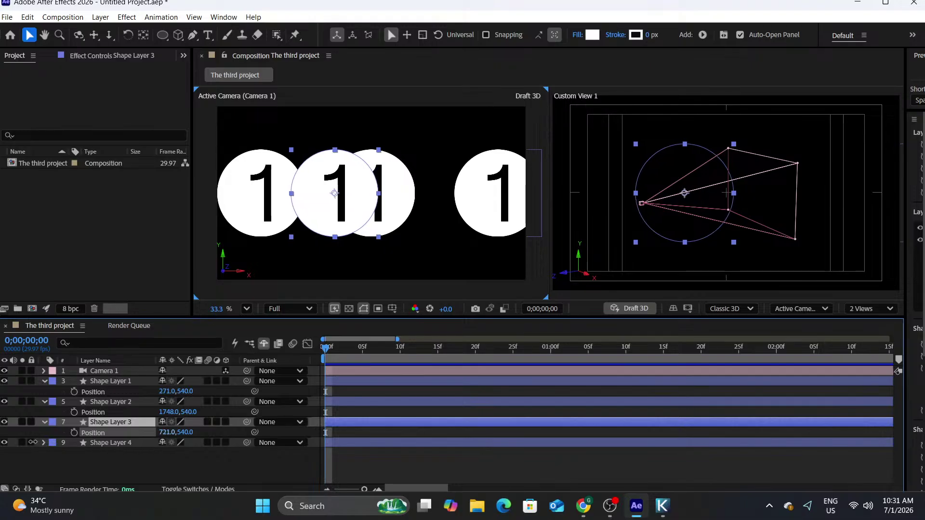
{"action": "left_click", "coordinate": [119, 444]}
{"action": "key", "text": "p"}
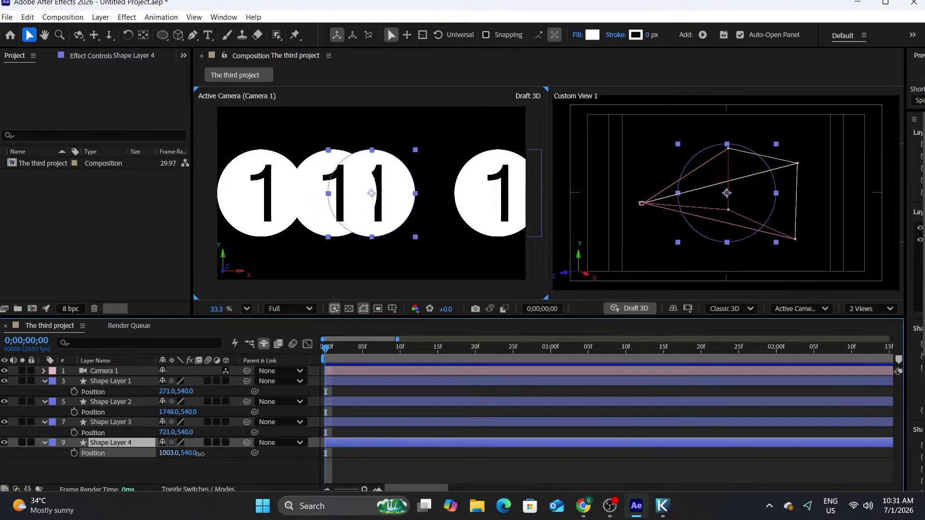
{"action": "left_click_drag", "start_coordinate": [175, 453], "coordinate": [344, 450]}
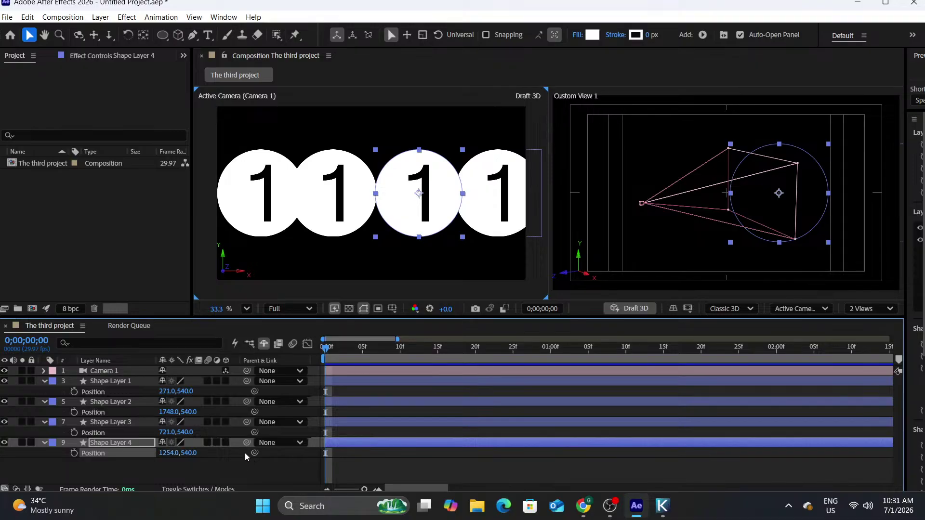
{"action": "left_click", "coordinate": [111, 422]}
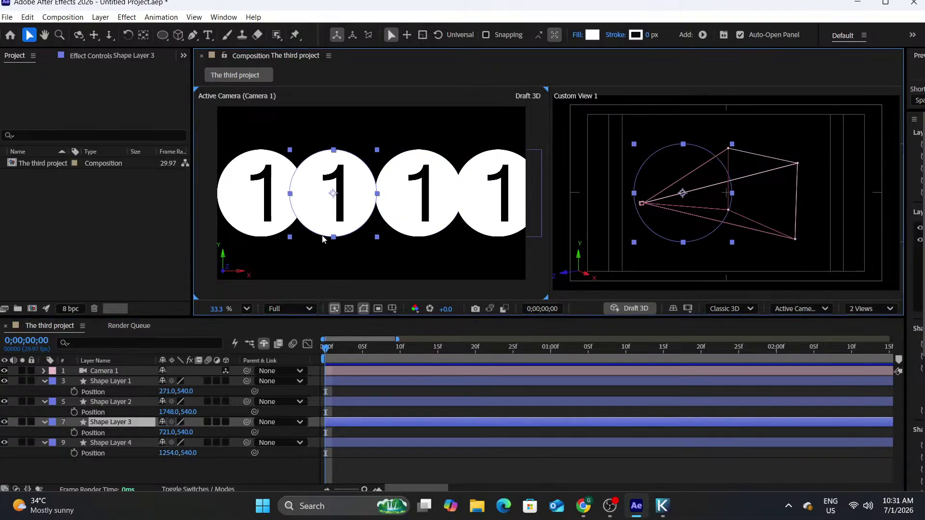
{"action": "left_click", "coordinate": [232, 482]}
Switch to the YouTube tutorial, watch full screen how the numbers in the circles are changed, and return to After Effects.
{"action": "left_click", "coordinate": [583, 506]}
{"action": "key", "text": "space"}
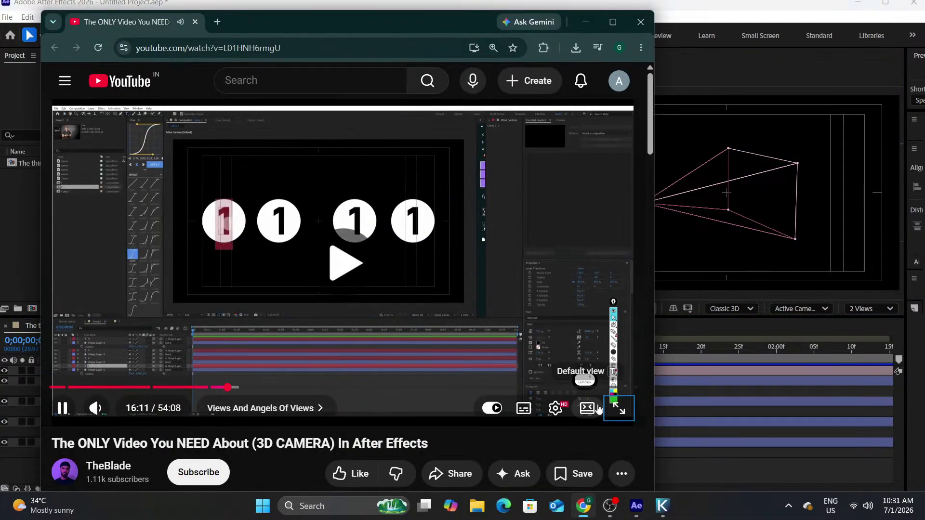
{"action": "left_click", "coordinate": [619, 406]}
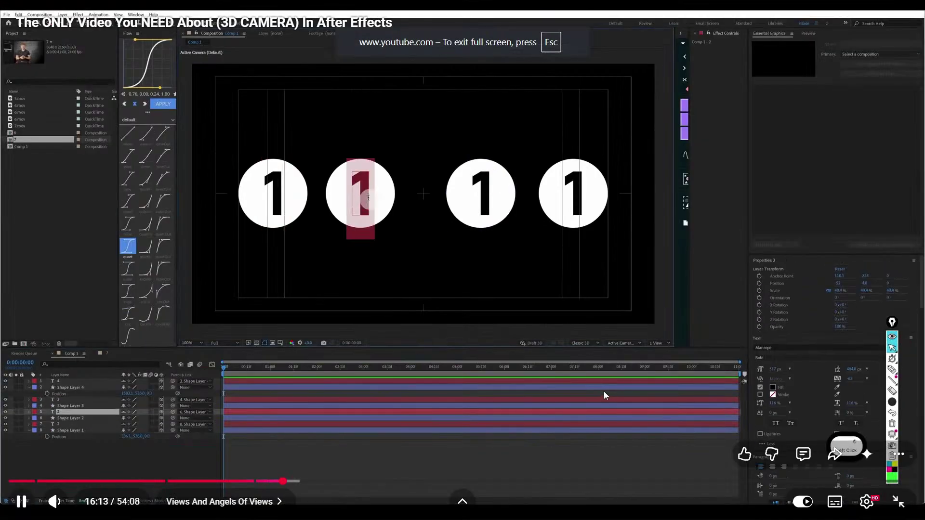
{"action": "key", "text": "space"}
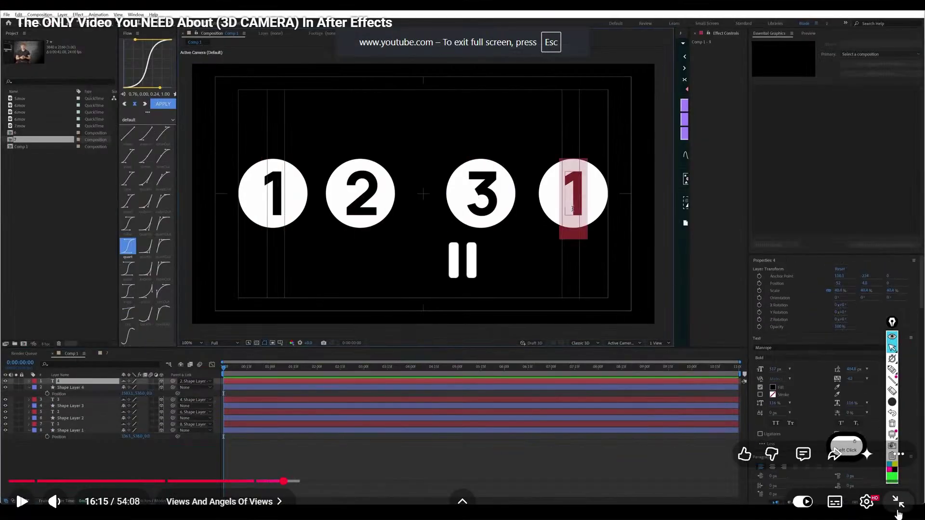
{"action": "left_click", "coordinate": [898, 501]}
{"action": "left_click", "coordinate": [636, 506]}
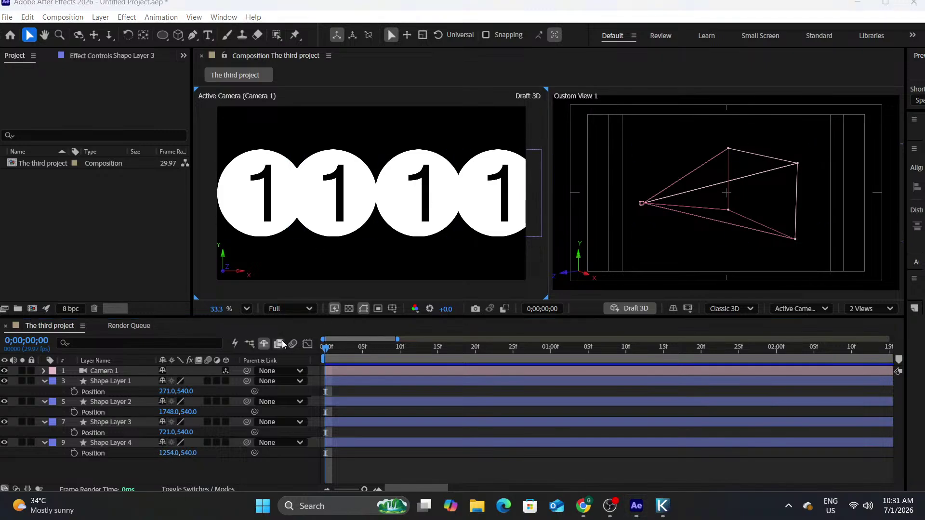
Show the shy layers again and change the number in the Shape Layer 2 circle to 4.
{"action": "left_click", "coordinate": [264, 344]}
{"action": "left_click", "coordinate": [102, 382]}
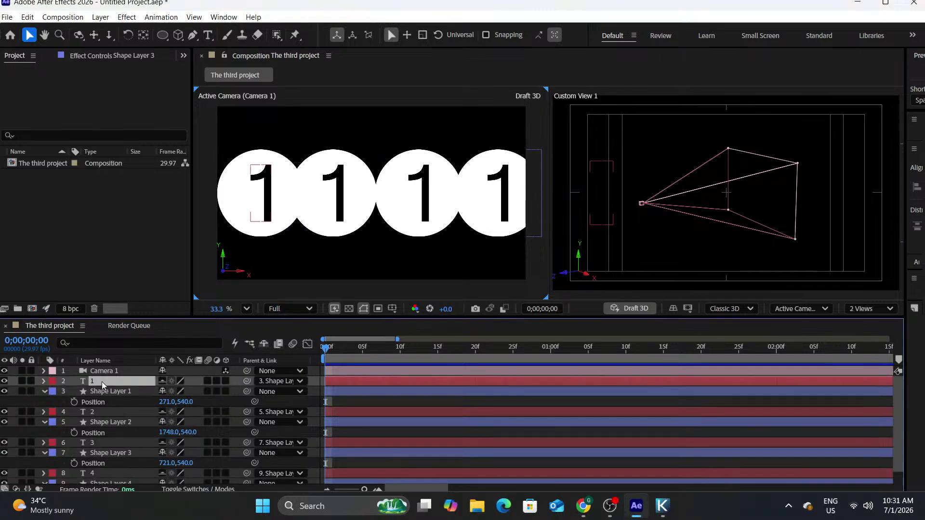
{"action": "left_click", "coordinate": [114, 413]}
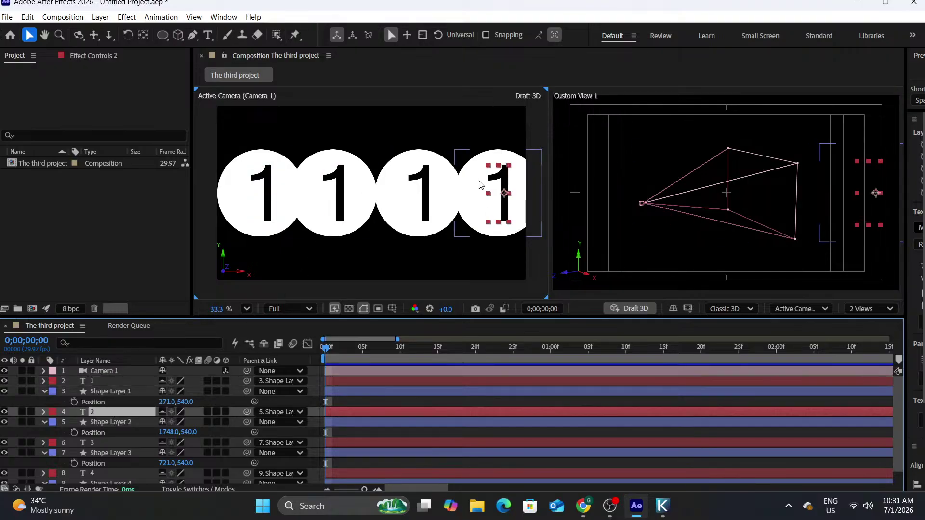
{"action": "double_click", "coordinate": [131, 414]}
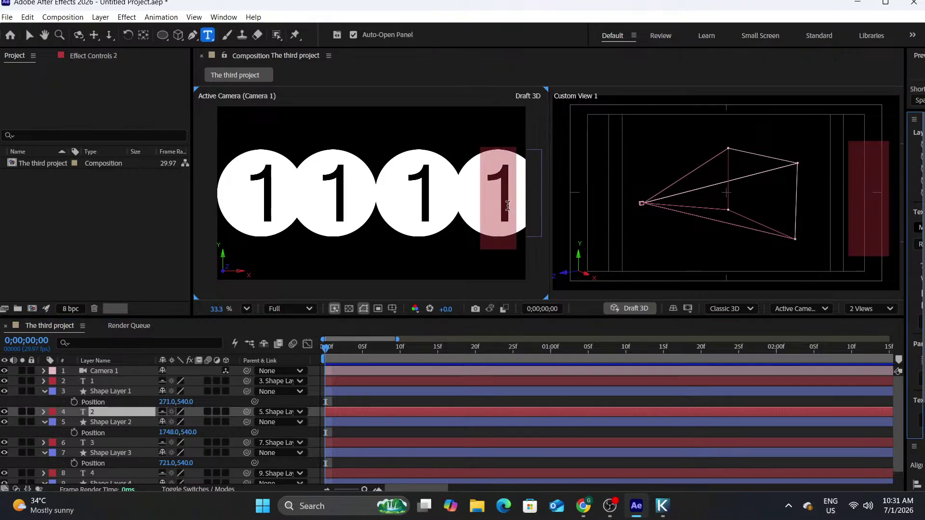
{"action": "key", "text": "BackSpace"}
{"action": "type", "text": "2"}
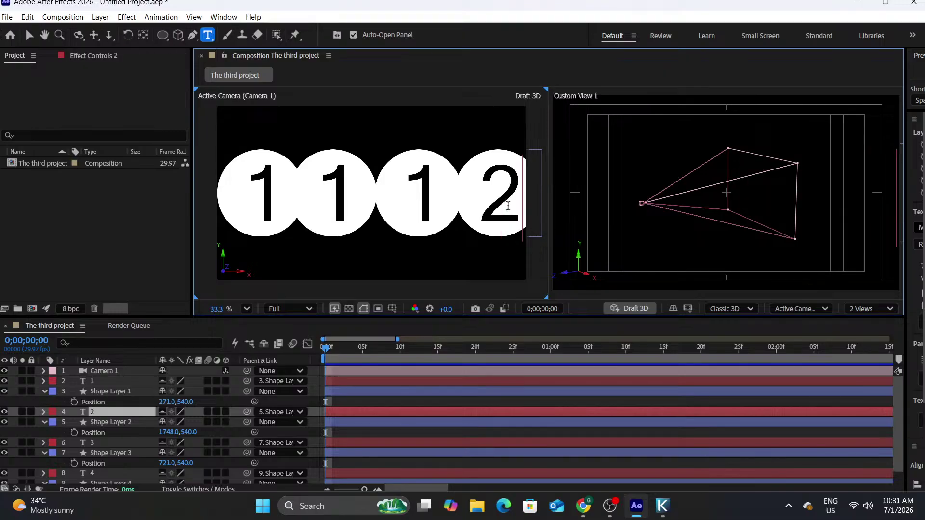
{"action": "key", "text": "BackSpace"}
{"action": "type", "text": "4"}
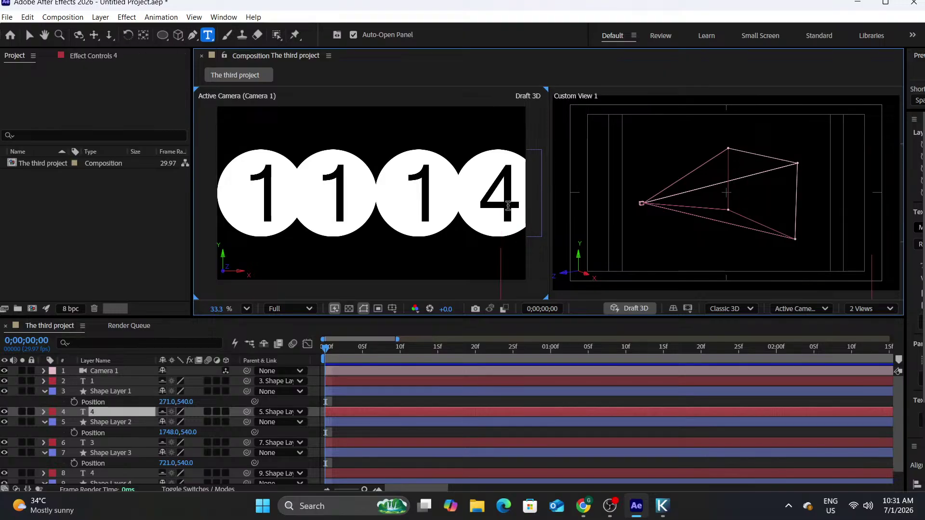
Change the number in the Shape Layer 3 circle to 2.
{"action": "left_click", "coordinate": [108, 440]}
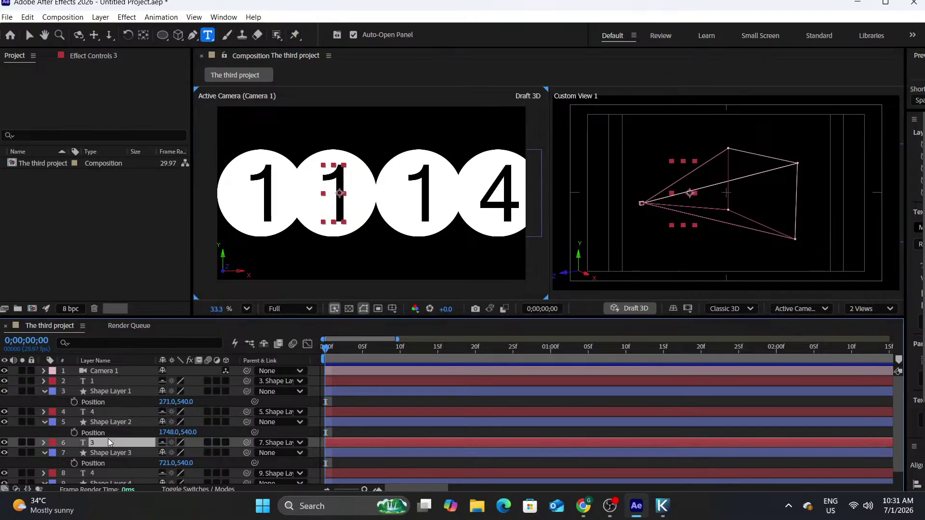
{"action": "double_click", "coordinate": [106, 442]}
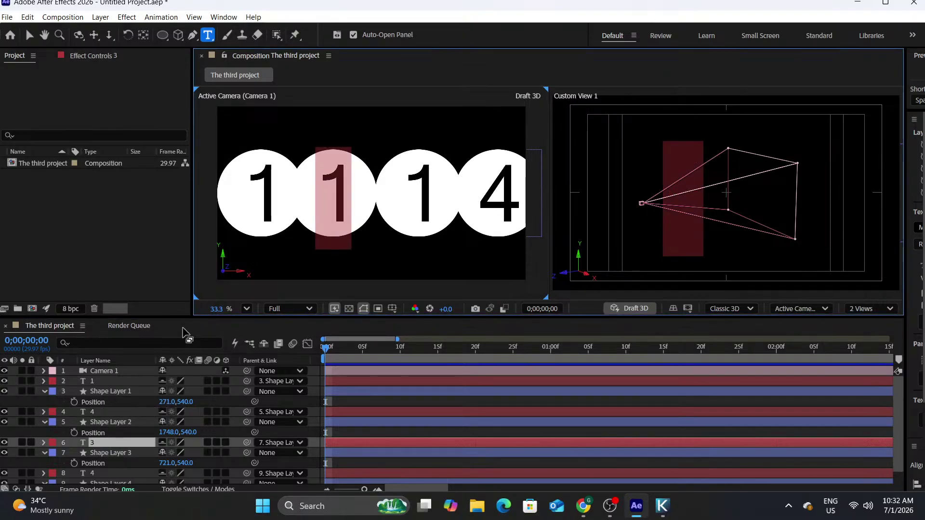
{"action": "type", "text": "2"}
{"action": "key", "text": "Return"}
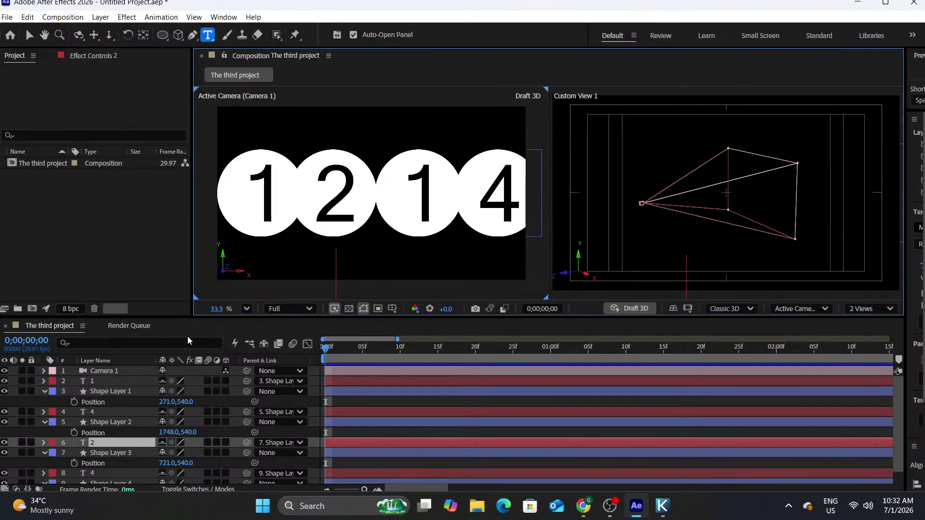
{"action": "scroll", "coordinate": [126, 439], "scroll_direction": "down", "scroll_amount": 1}
{"action": "left_click", "coordinate": [118, 439]}
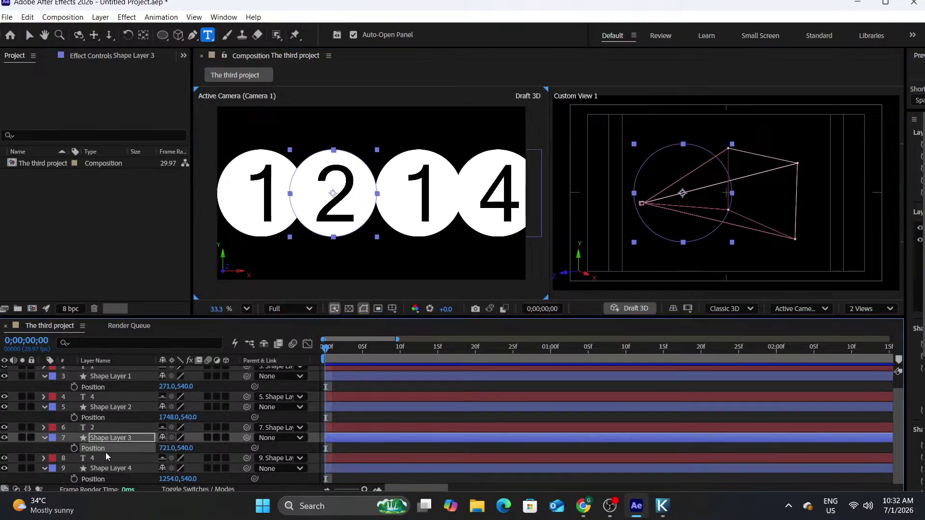
Change the number in the Shape Layer 4 circle to 3.
{"action": "left_click", "coordinate": [105, 456]}
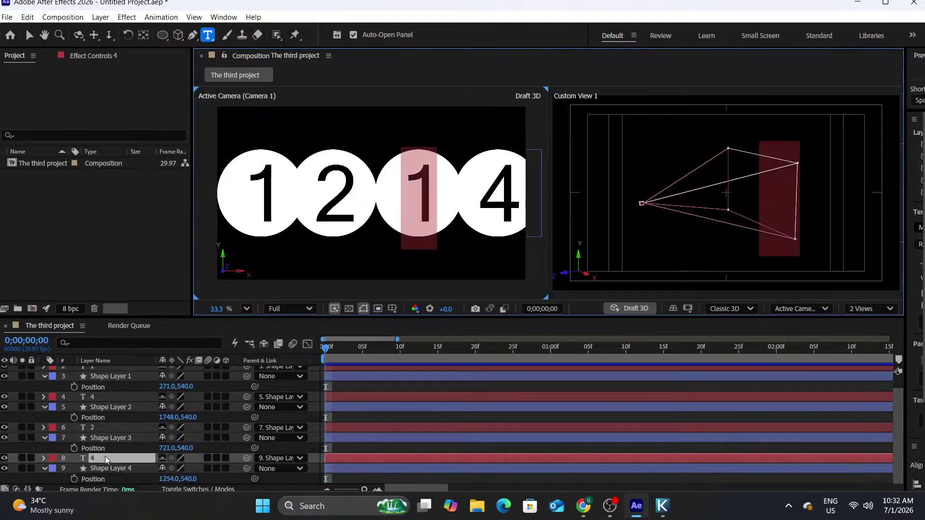
{"action": "type", "text": "3"}
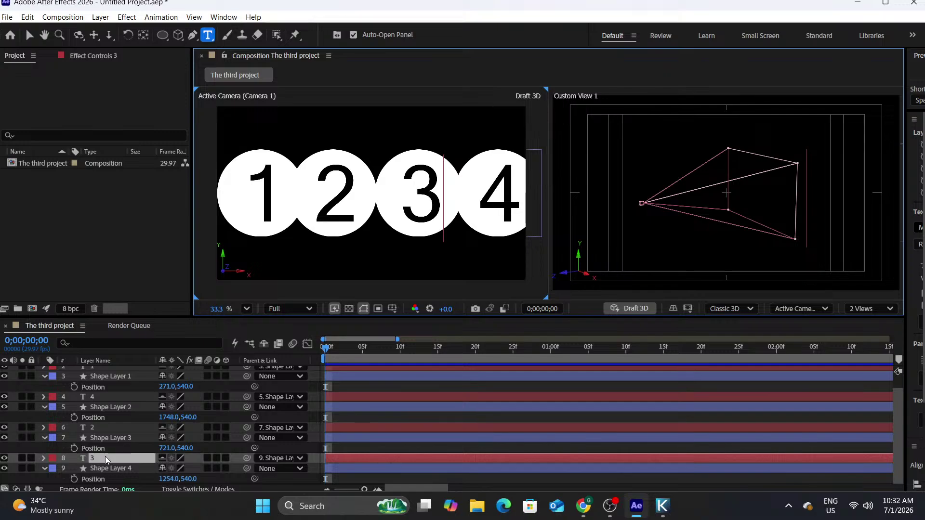
{"action": "left_click", "coordinate": [137, 407]}
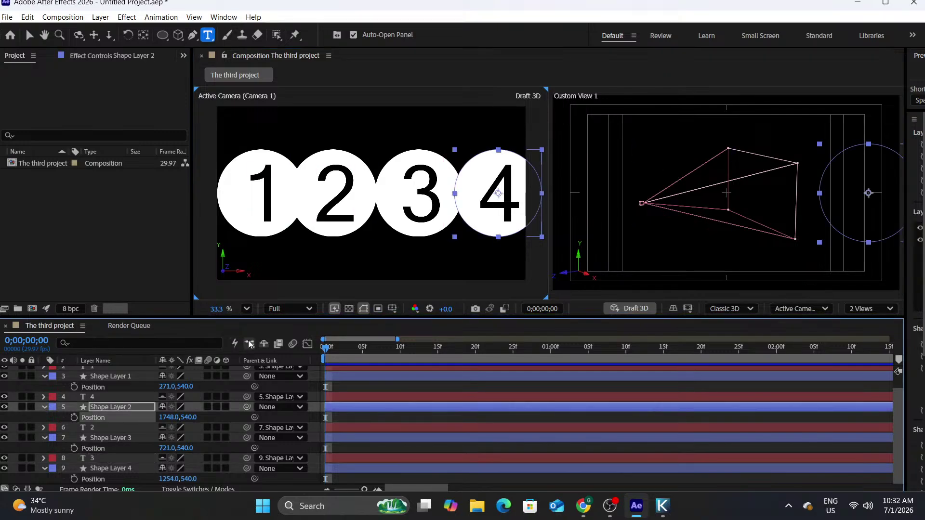
Hide the shy layers and collapse the position properties of Shape Layers 1 to 4.
{"action": "left_click", "coordinate": [263, 344]}
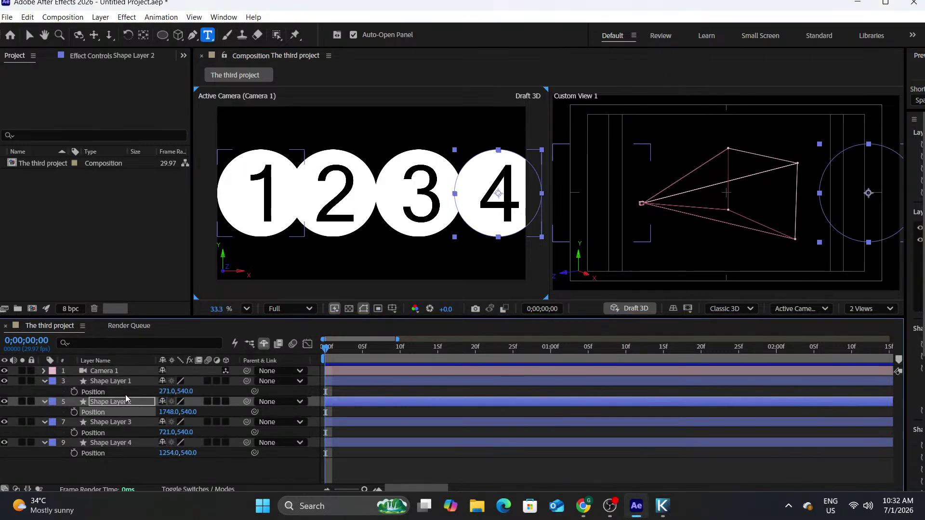
{"action": "left_click", "coordinate": [111, 442]}
{"action": "left_click", "coordinate": [109, 380], "text": "shift"}
{"action": "key", "text": "p"}
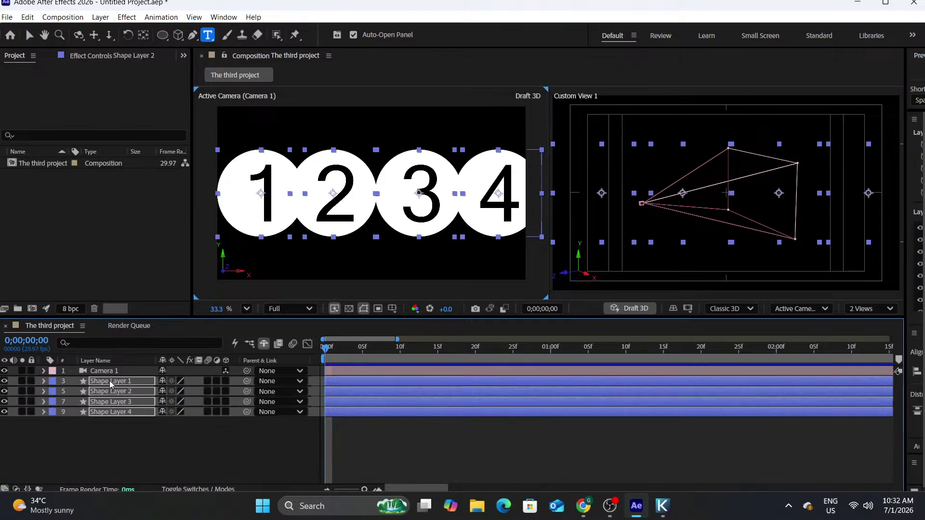
{"action": "left_click", "coordinate": [143, 446]}
Switch to the YouTube tutorial and watch full screen how two-view and four-view layouts are used to arrange the numbered circles in depth.
{"action": "left_click", "coordinate": [582, 505]}
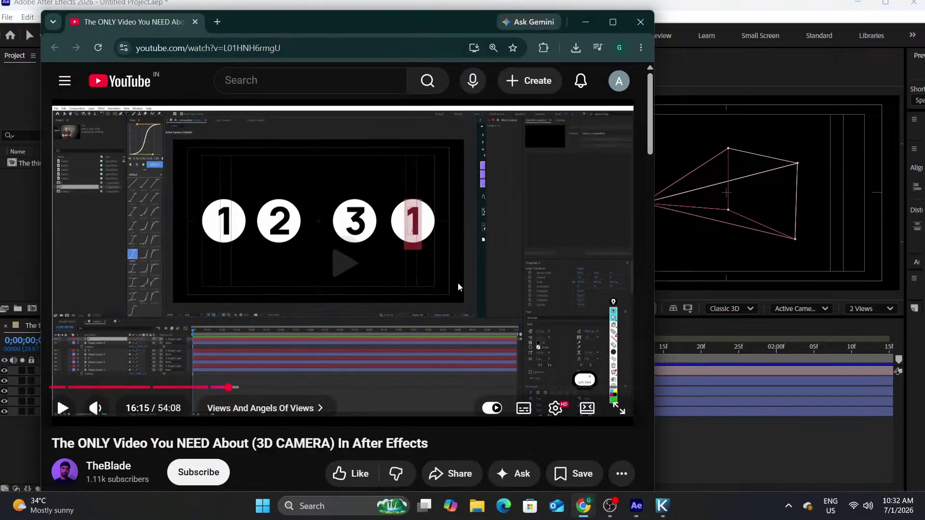
{"action": "key", "text": "space"}
{"action": "left_click", "coordinate": [615, 407]}
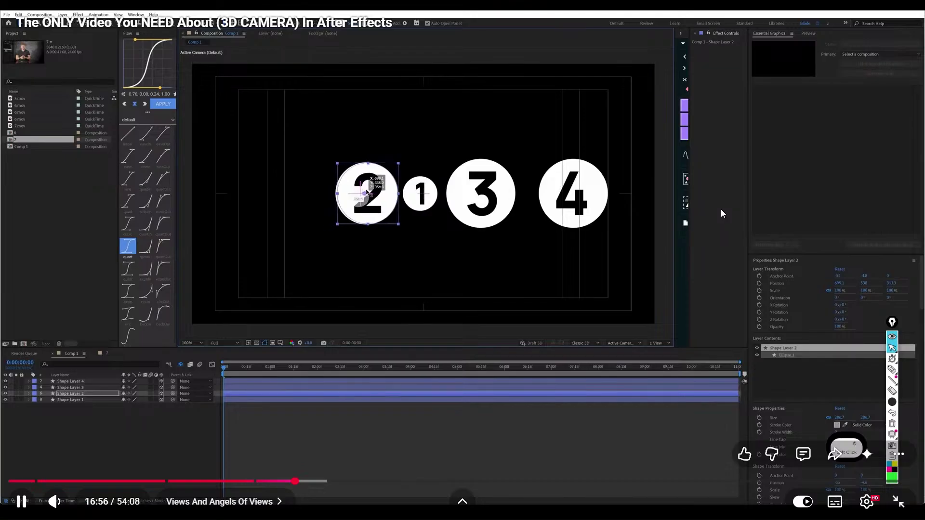
{"action": "key", "text": "Left"}
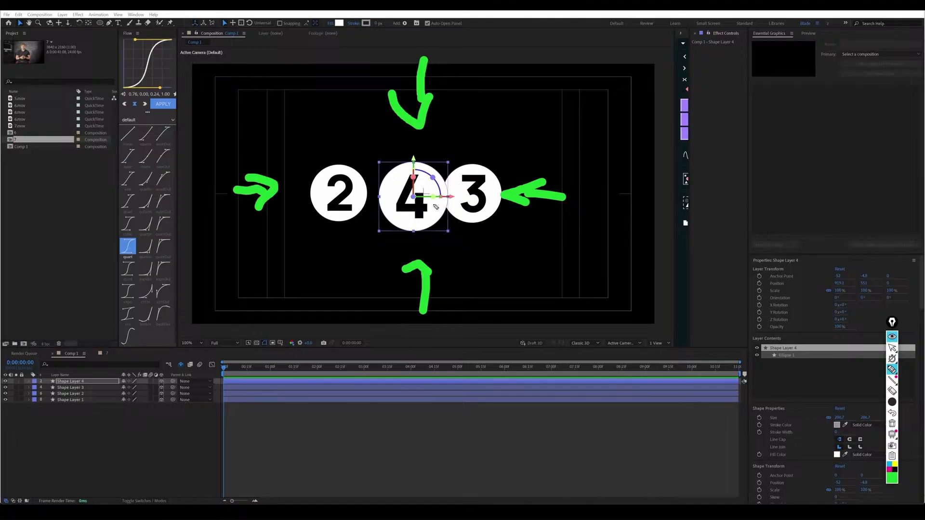
{"action": "left_click", "coordinate": [657, 343]}
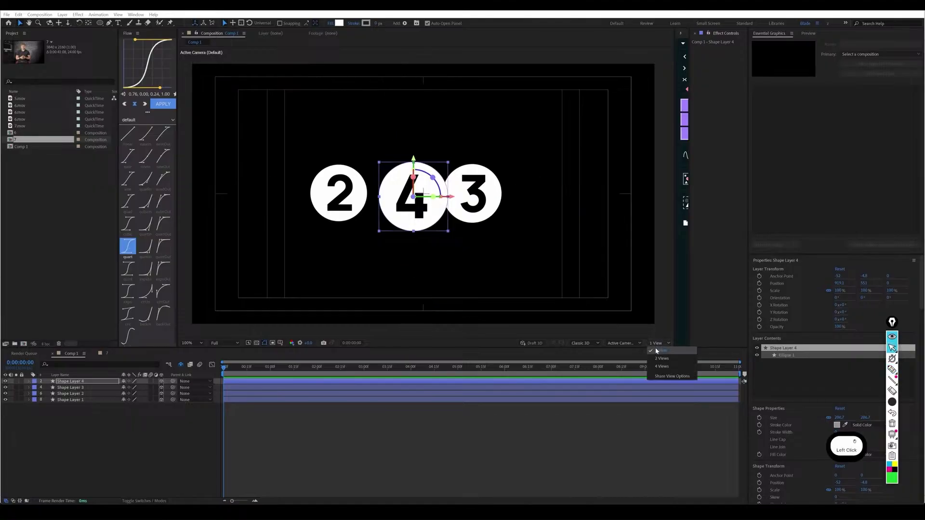
{"action": "left_click", "coordinate": [661, 357]}
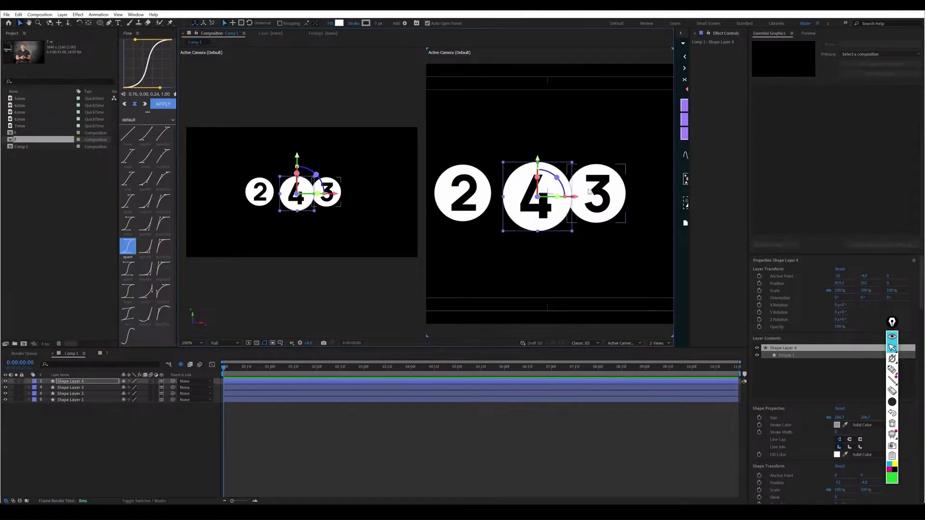
{"action": "scroll", "coordinate": [522, 245], "scroll_direction": "down", "scroll_amount": 2}
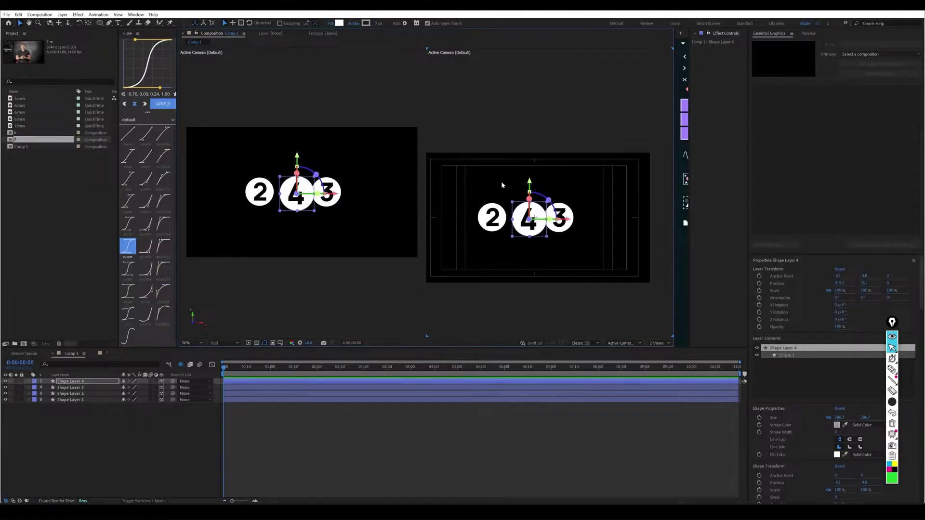
{"action": "left_click", "coordinate": [531, 170]}
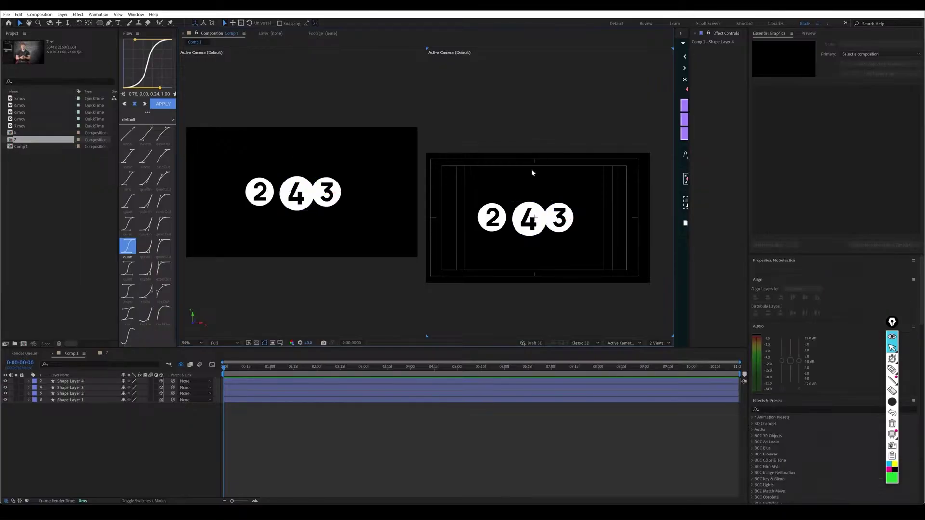
{"action": "left_click", "coordinate": [629, 342]}
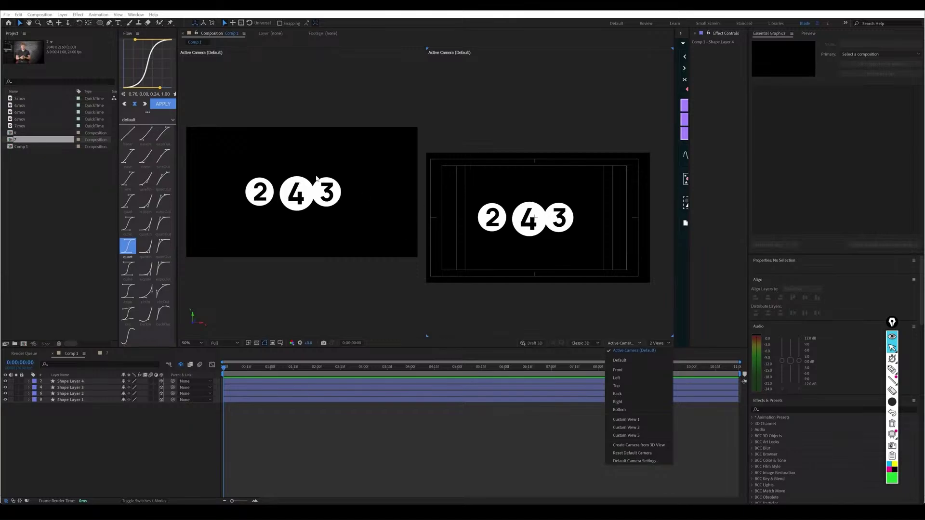
{"action": "left_click", "coordinate": [485, 129]}
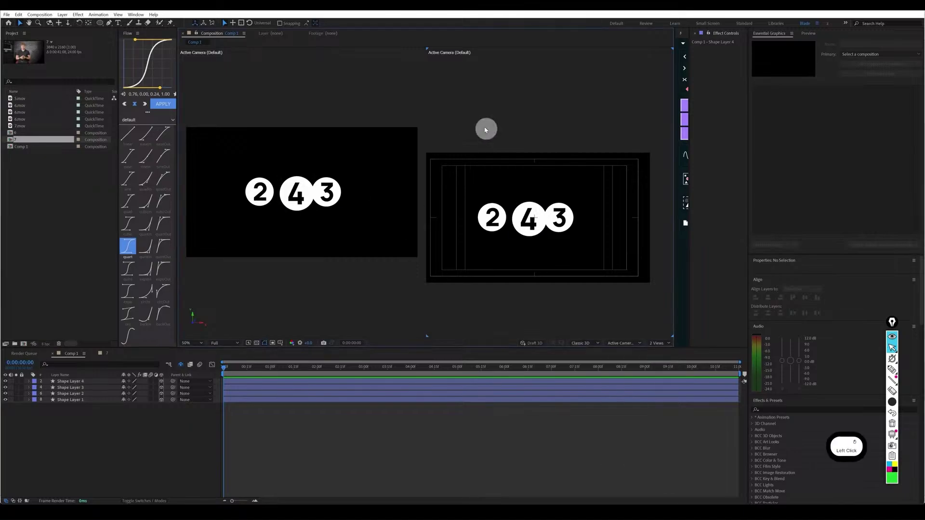
{"action": "left_click", "coordinate": [301, 100]}
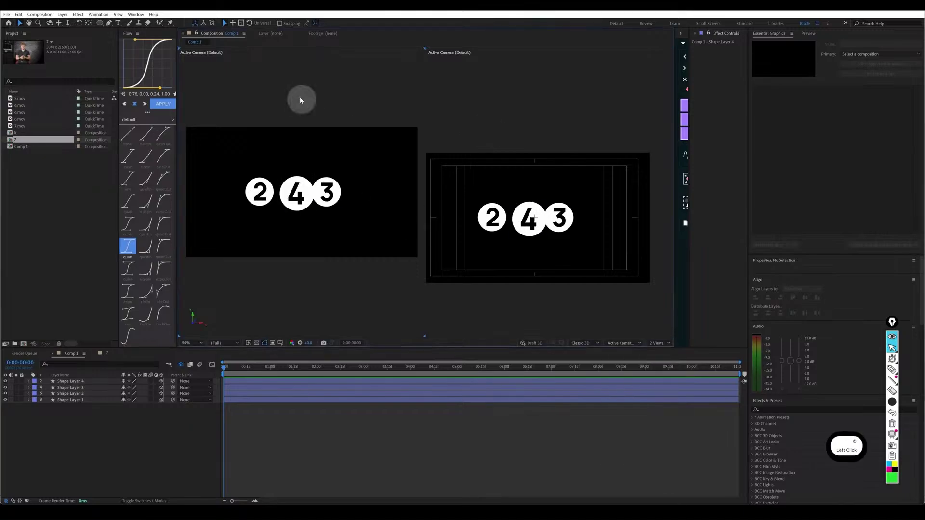
{"action": "left_click", "coordinate": [490, 148]}
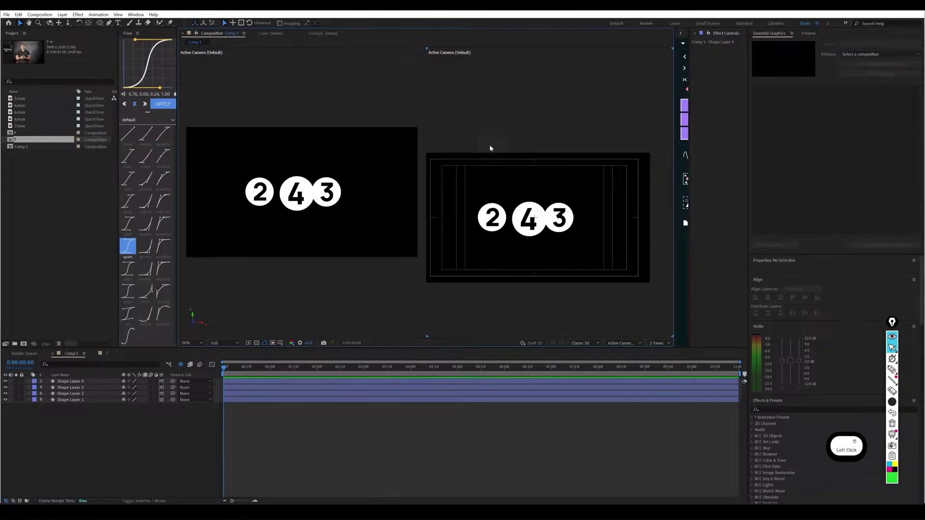
{"action": "left_click", "coordinate": [892, 369]}
{"action": "mouse_move", "coordinate": [455, 71]}
{"action": "left_mouse_down"}
{"action": "mouse_move", "coordinate": [434, 62]}
{"action": "mouse_move", "coordinate": [457, 75]}
{"action": "left_mouse_up"}
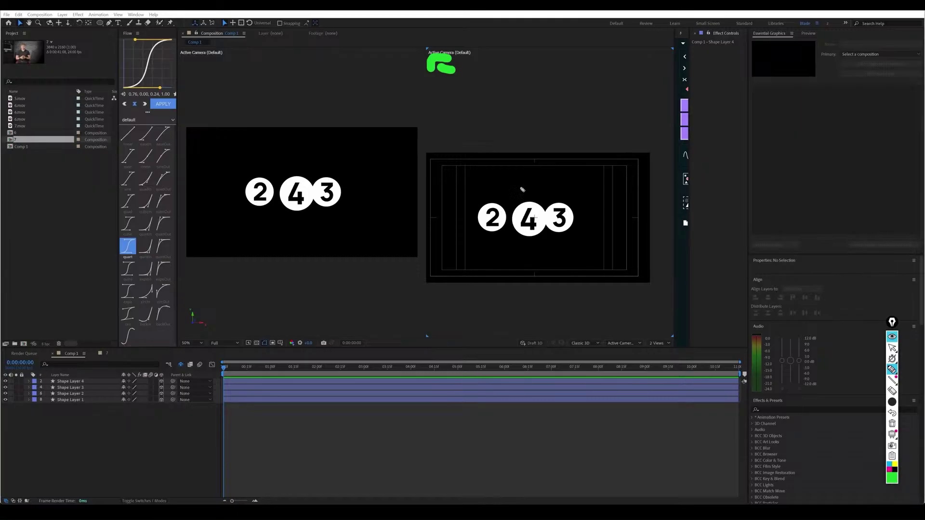
{"action": "key", "text": "Escape"}
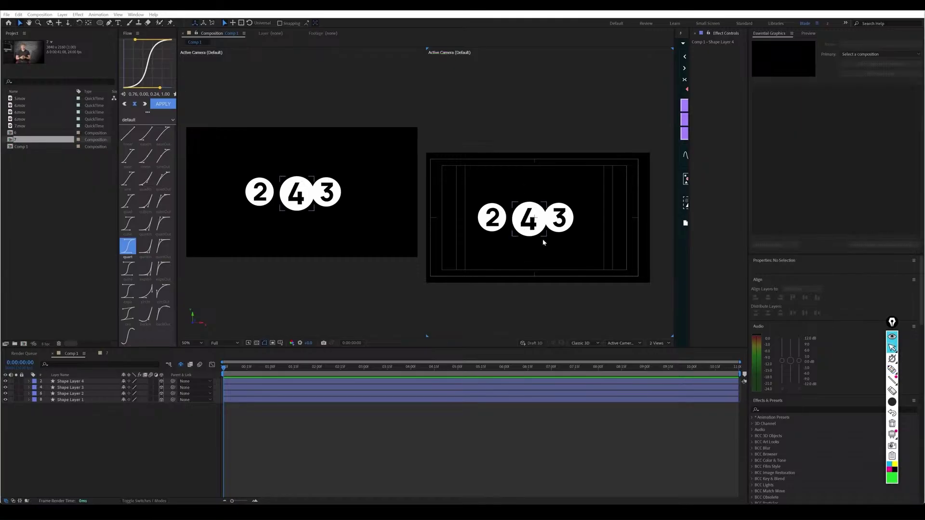
{"action": "left_click", "coordinate": [623, 343]}
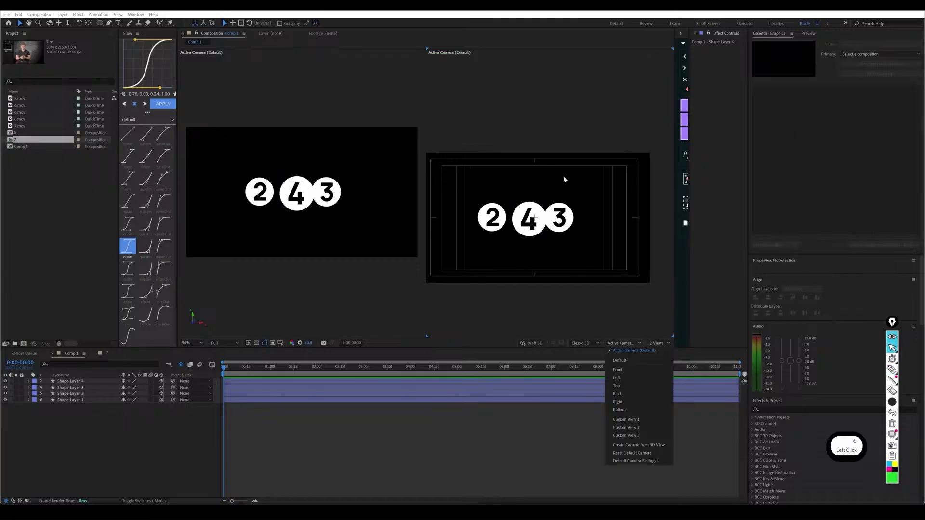
{"action": "left_click", "coordinate": [618, 387]}
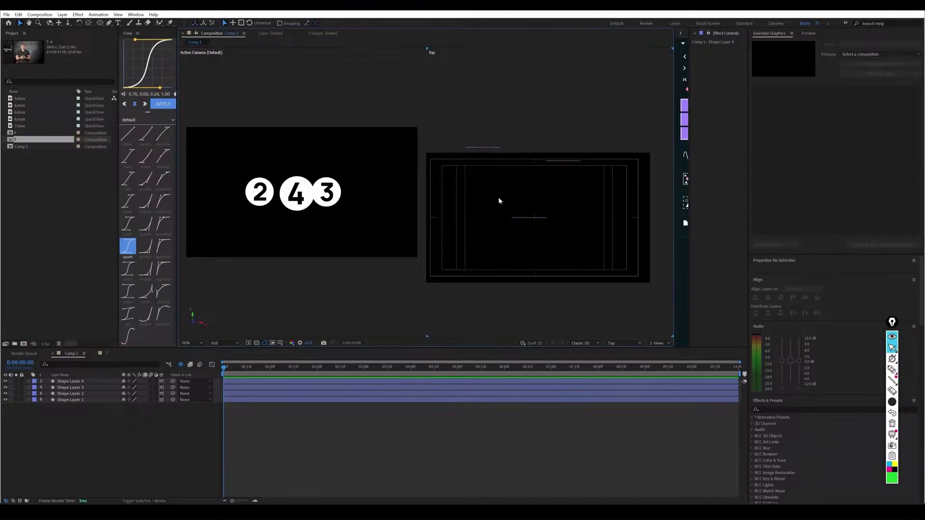
{"action": "scroll", "coordinate": [545, 209], "scroll_direction": "down", "scroll_amount": 2}
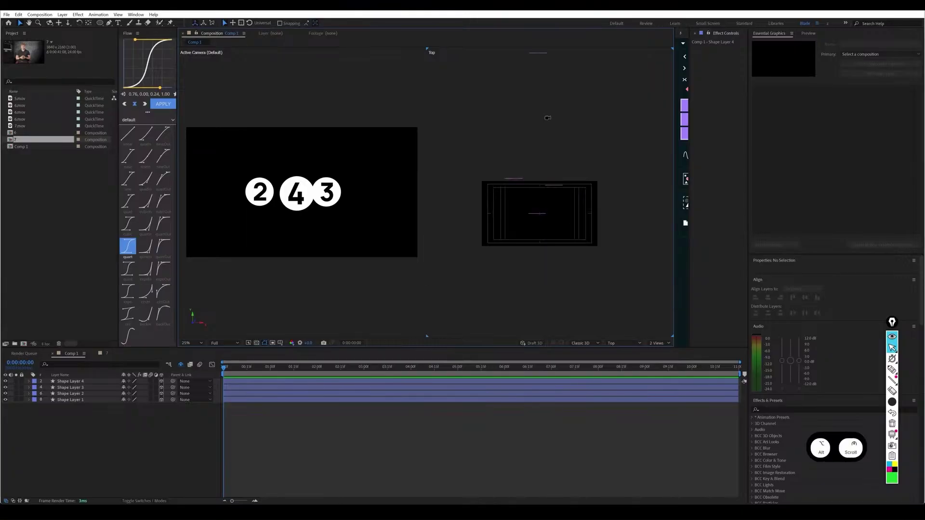
{"action": "left_click", "coordinate": [298, 190]}
{"action": "left_click", "coordinate": [544, 177]}
{"action": "left_click_drag", "start_coordinate": [544, 177], "coordinate": [554, 227]}
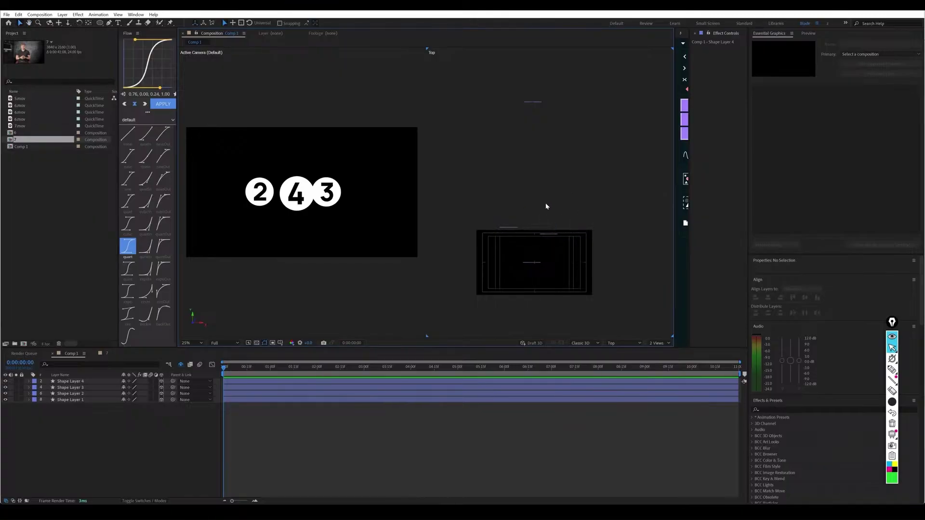
{"action": "left_click", "coordinate": [535, 103]}
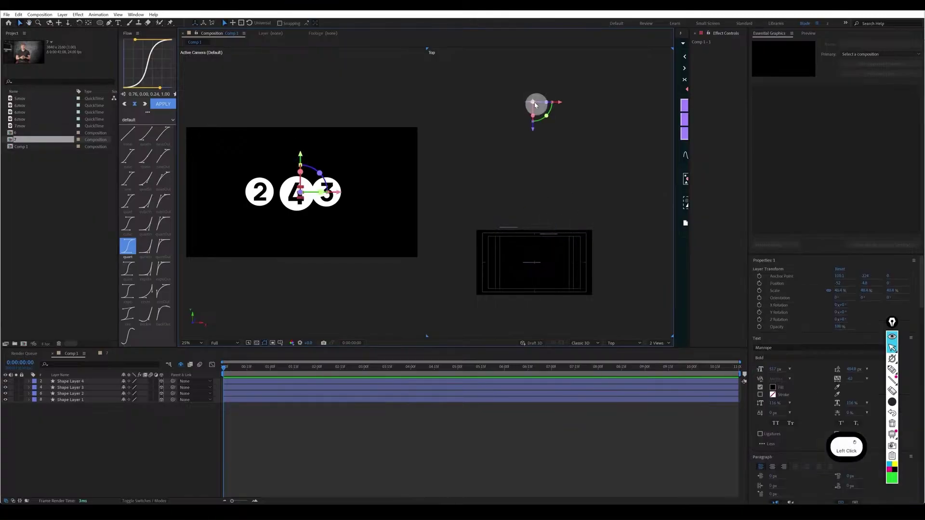
{"action": "left_click_drag", "start_coordinate": [293, 211], "coordinate": [258, 223]}
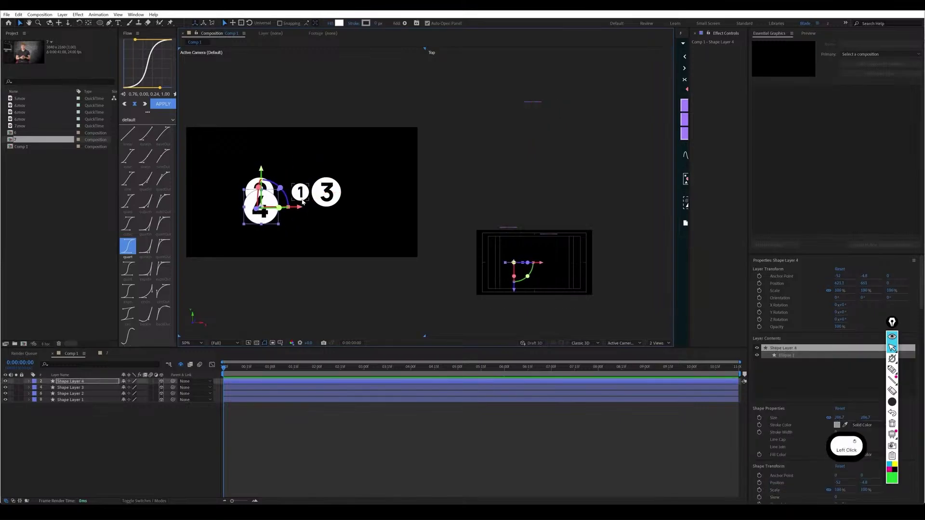
{"action": "left_click", "coordinate": [533, 102]}
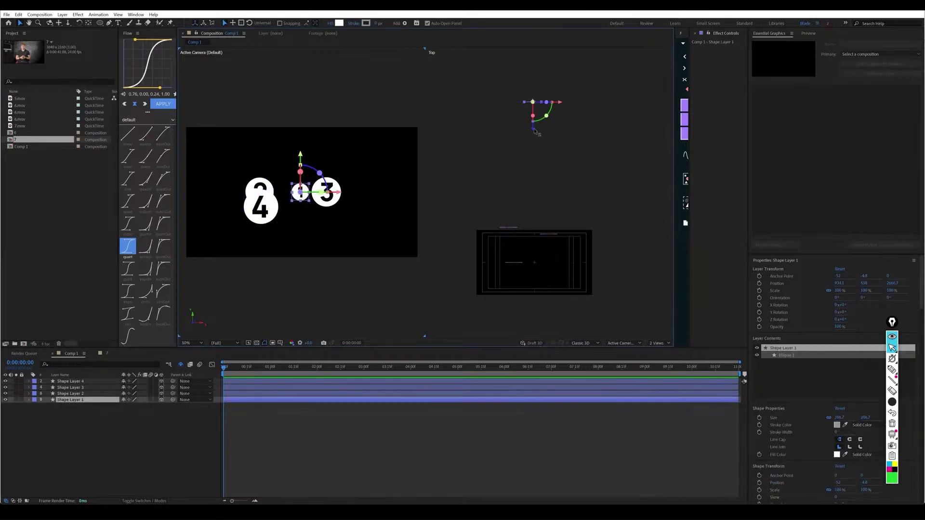
{"action": "left_click_drag", "start_coordinate": [533, 129], "coordinate": [563, 210]}
{"action": "scroll", "coordinate": [530, 248], "scroll_direction": "up", "scroll_amount": 2}
{"action": "left_click", "coordinate": [506, 265]}
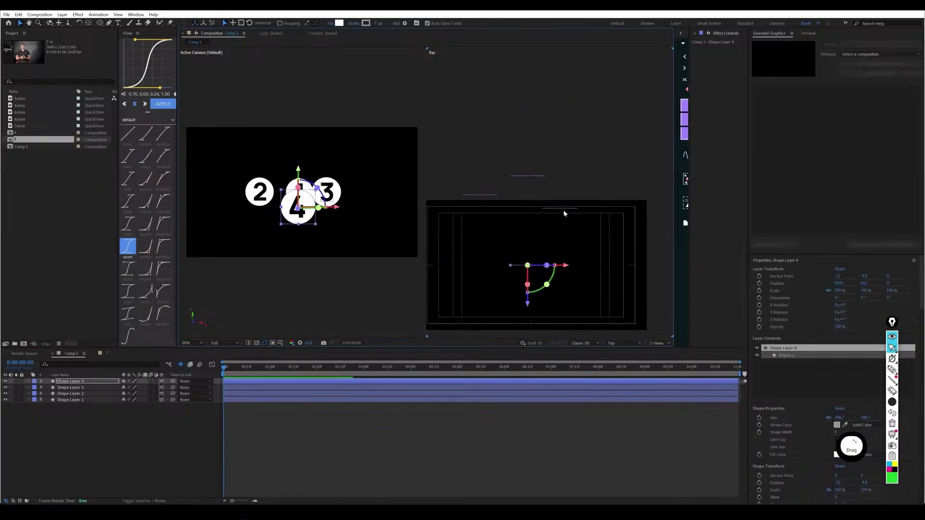
{"action": "left_click", "coordinate": [572, 209]}
{"action": "left_click", "coordinate": [571, 210]}
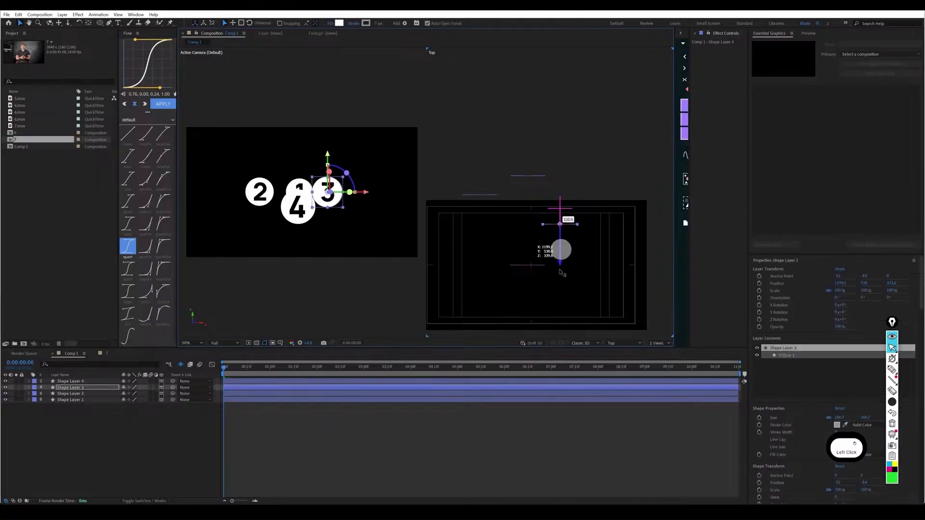
{"action": "left_click", "coordinate": [495, 195]}
{"action": "left_click_drag", "start_coordinate": [495, 195], "coordinate": [489, 270]}
{"action": "left_click", "coordinate": [512, 202]}
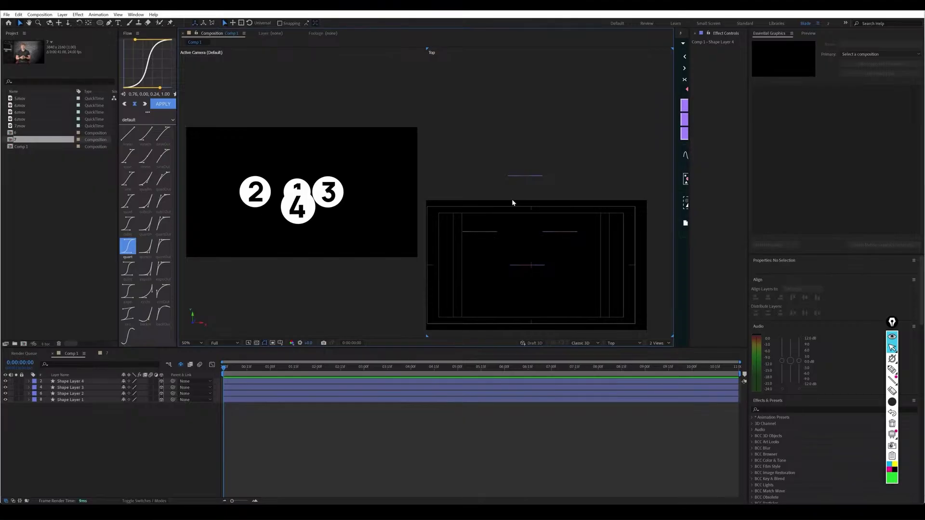
{"action": "left_click", "coordinate": [312, 217]}
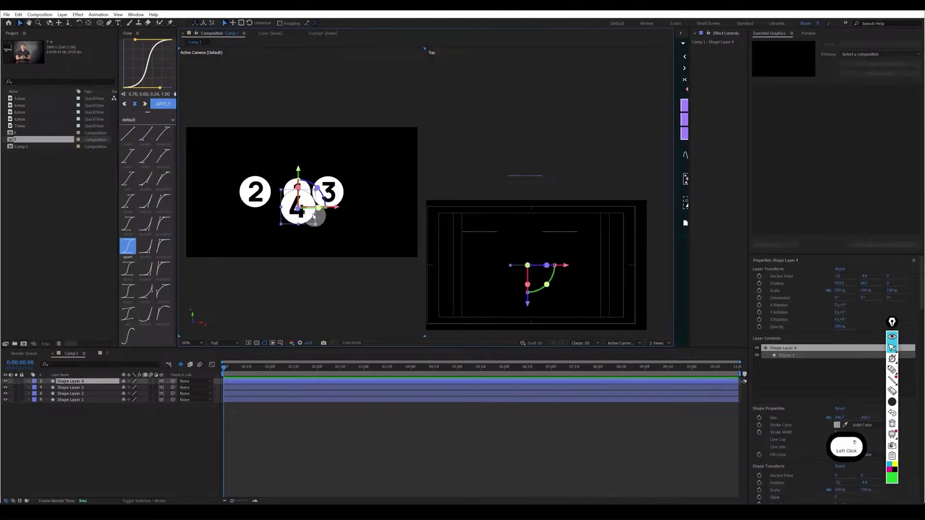
{"action": "left_click", "coordinate": [299, 165]}
{"action": "left_click_drag", "start_coordinate": [299, 166], "coordinate": [298, 144]}
{"action": "left_click", "coordinate": [530, 163]}
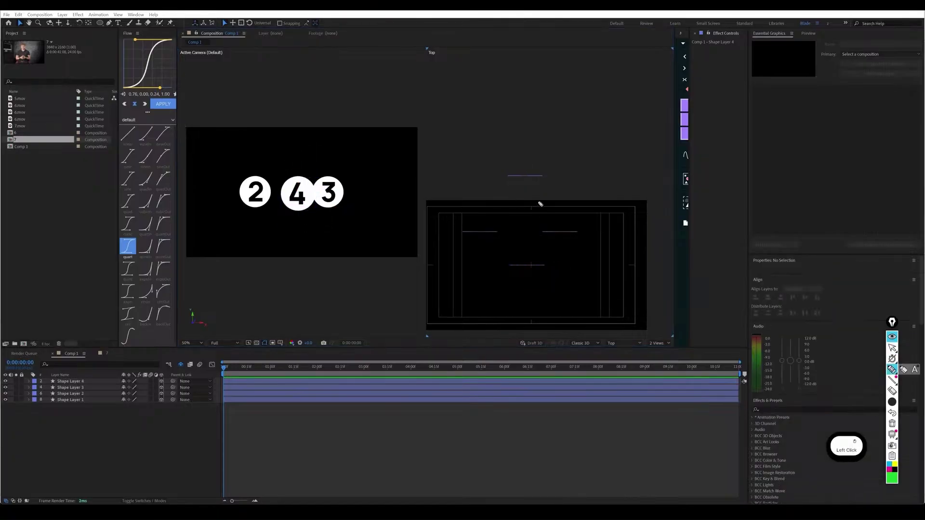
{"action": "left_click_drag", "start_coordinate": [526, 187], "coordinate": [526, 253]}
{"action": "left_click", "coordinate": [658, 342]}
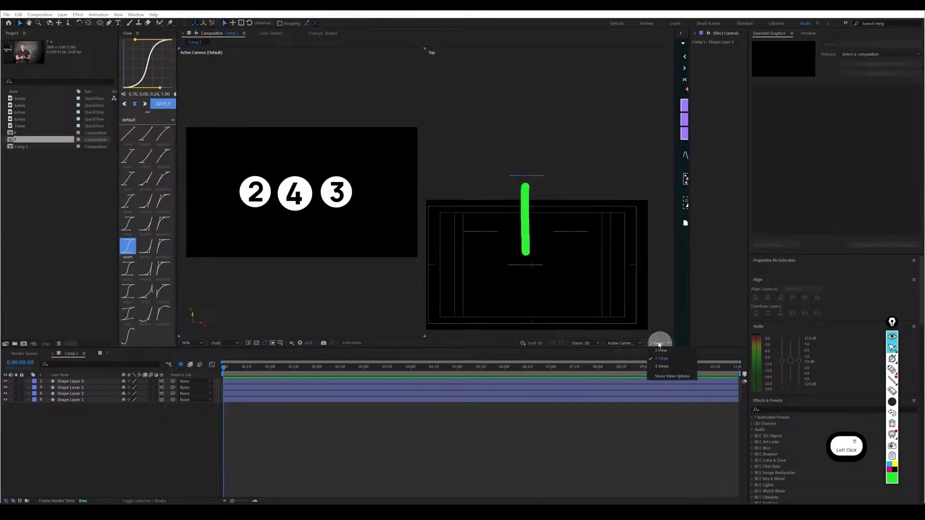
{"action": "left_click", "coordinate": [662, 372]}
{"action": "scroll", "coordinate": [486, 176], "scroll_direction": "down", "scroll_amount": 5}
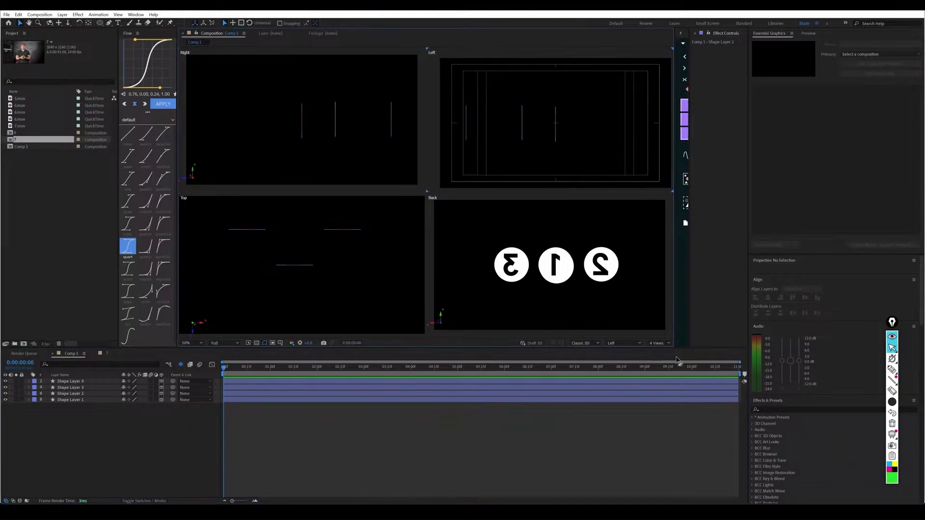
{"action": "left_click", "coordinate": [616, 344]}
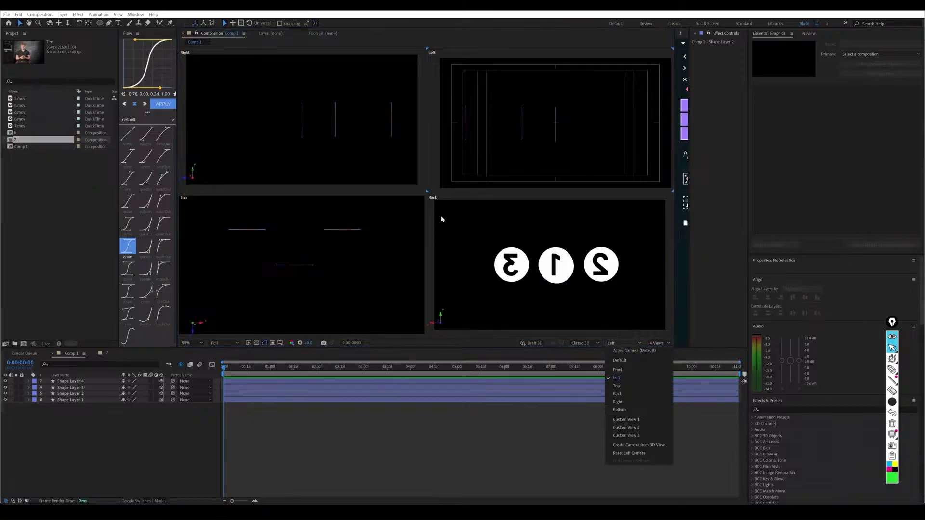
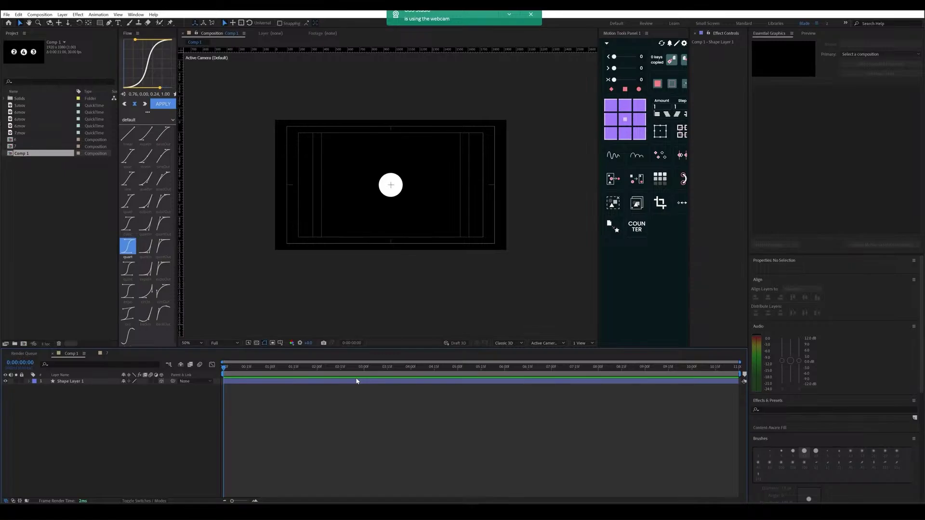
{"action": "left_click", "coordinate": [614, 390]}
{"action": "mouse_move", "coordinate": [729, 364]}
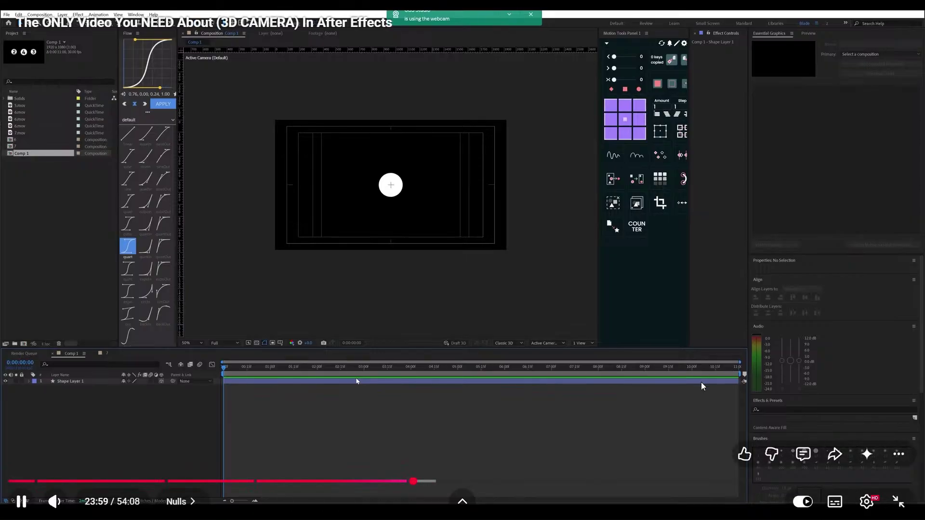
Leave the full-screen tutorial to check the live stream in OBS, and return to full-screen playback on YouTube.
{"action": "key", "text": "space"}
{"action": "key", "text": "Escape"}
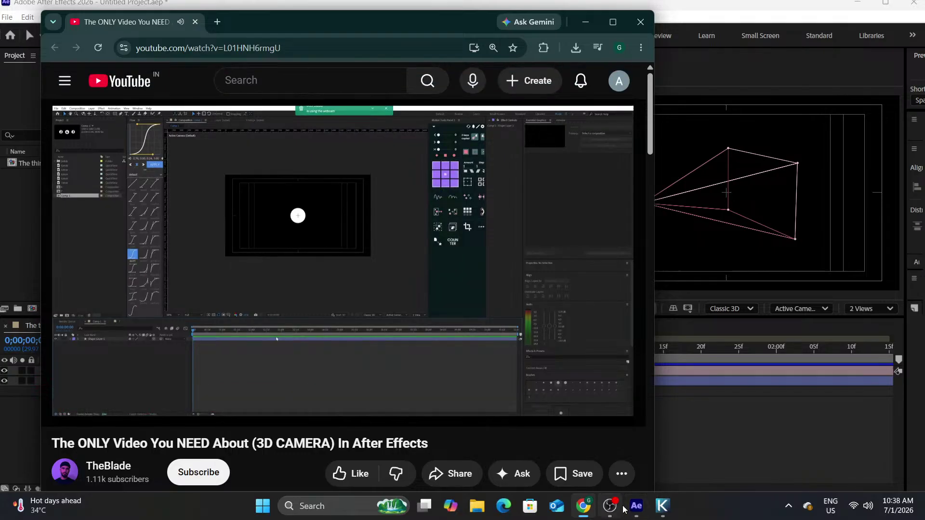
{"action": "left_click", "coordinate": [610, 506]}
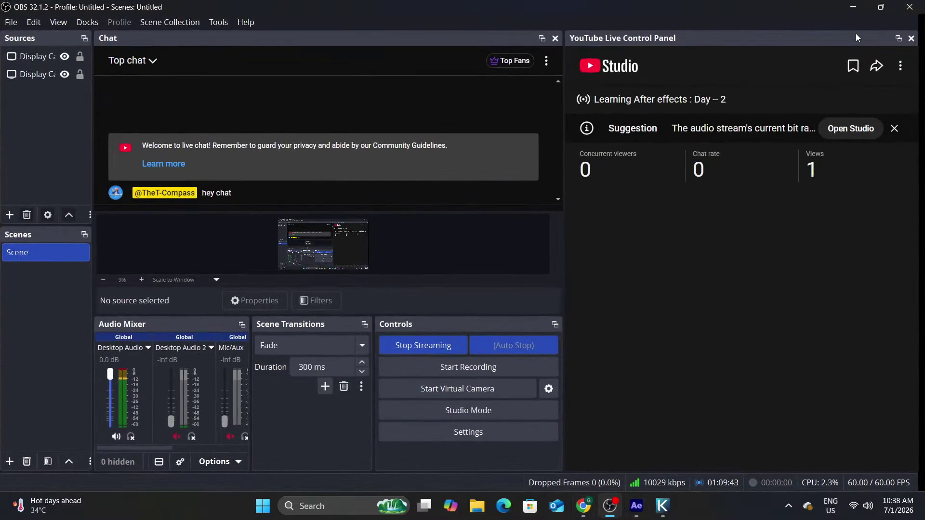
{"action": "left_click", "coordinate": [844, 12]}
{"action": "left_click", "coordinate": [331, 258]}
{"action": "key", "text": "f"}
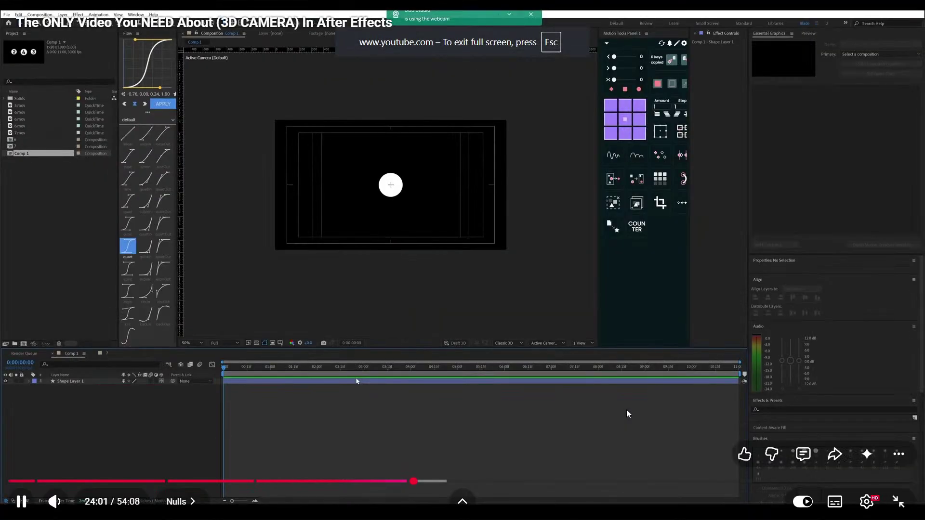
Rewind the tutorial to the start of the Nulls chapter and resume playback.
{"action": "key", "text": "Left"}
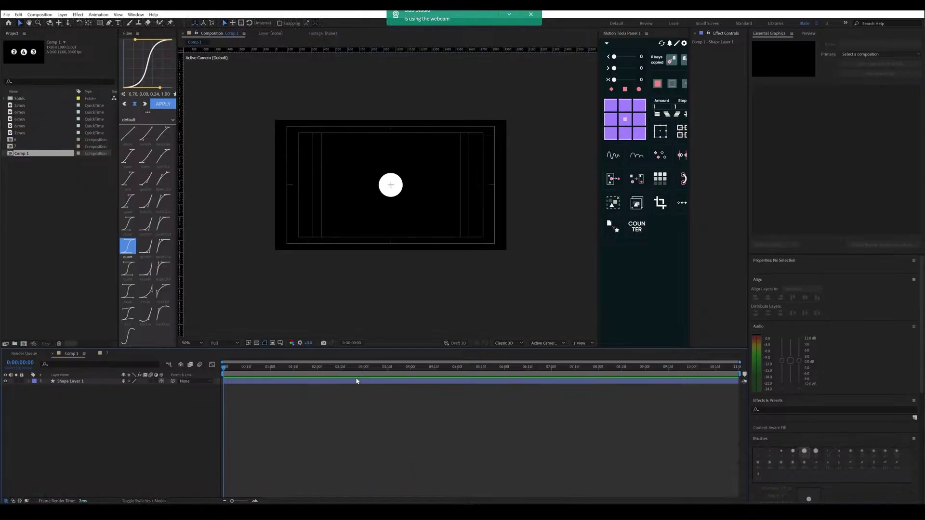
{"action": "key", "text": "Left"}
{"action": "key", "text": "Left"}
{"action": "key", "text": "Left"}
{"action": "key", "text": "Left"}
{"action": "left_click", "coordinate": [627, 413]}
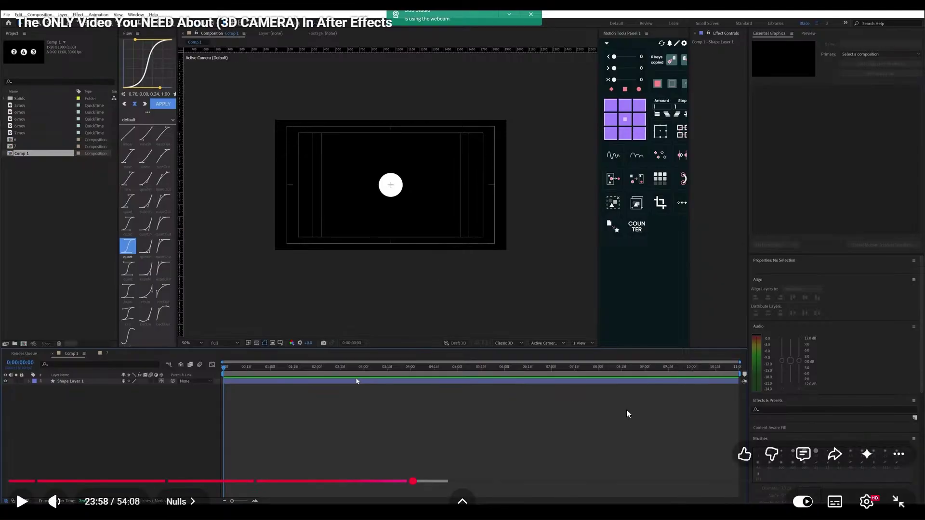
{"action": "left_click", "coordinate": [627, 414]}
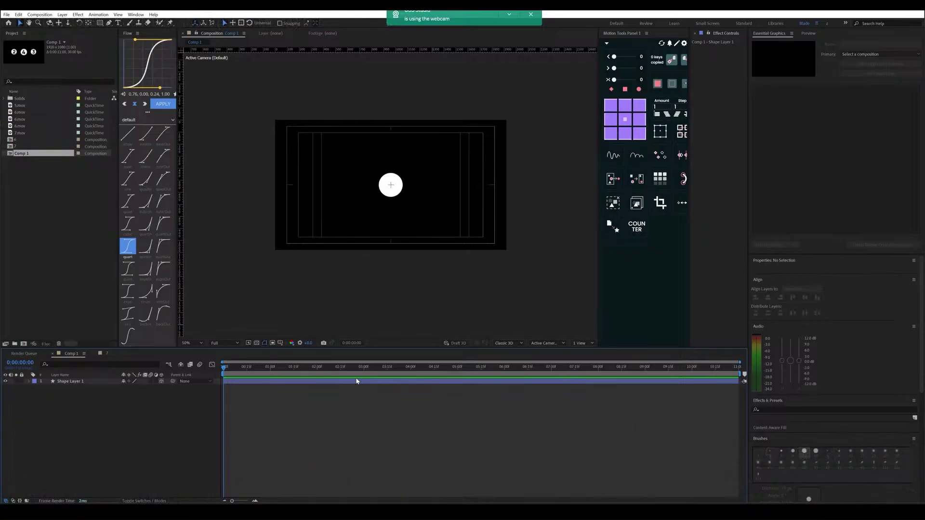
Watch how the tutorial explains the camera type, preset, film size, focal length and angle of view in Camera Settings.
{"action": "right_click", "coordinate": [109, 378]}
{"action": "mouse_move", "coordinate": [158, 384]}
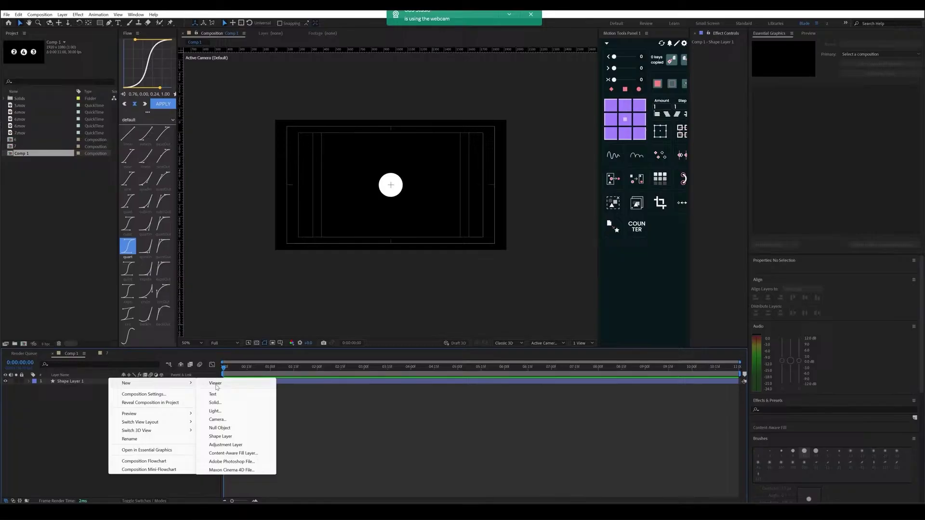
{"action": "left_click", "coordinate": [242, 423]}
{"action": "left_click_drag", "start_coordinate": [347, 185], "coordinate": [501, 198]}
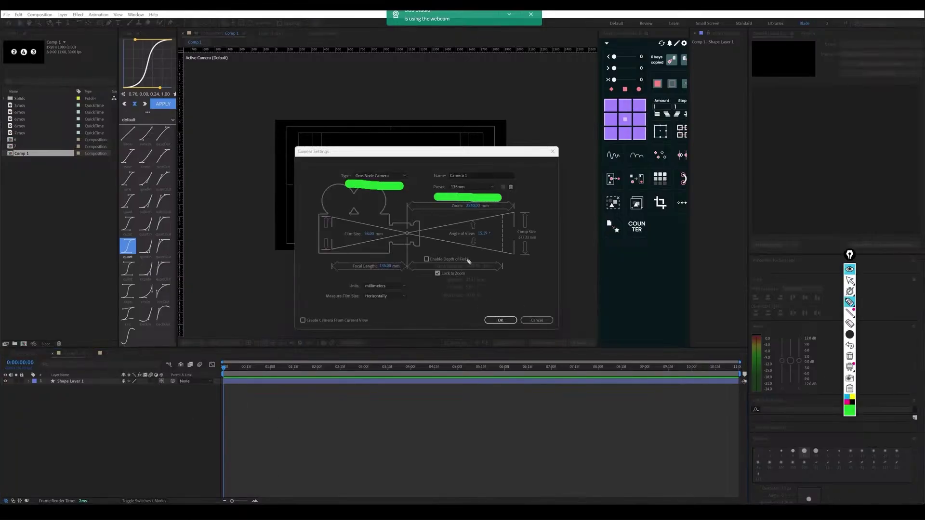
{"action": "left_click_drag", "start_coordinate": [485, 259], "coordinate": [512, 244]}
{"action": "left_click_drag", "start_coordinate": [396, 254], "coordinate": [418, 244]}
{"action": "left_click_drag", "start_coordinate": [359, 247], "coordinate": [383, 236]}
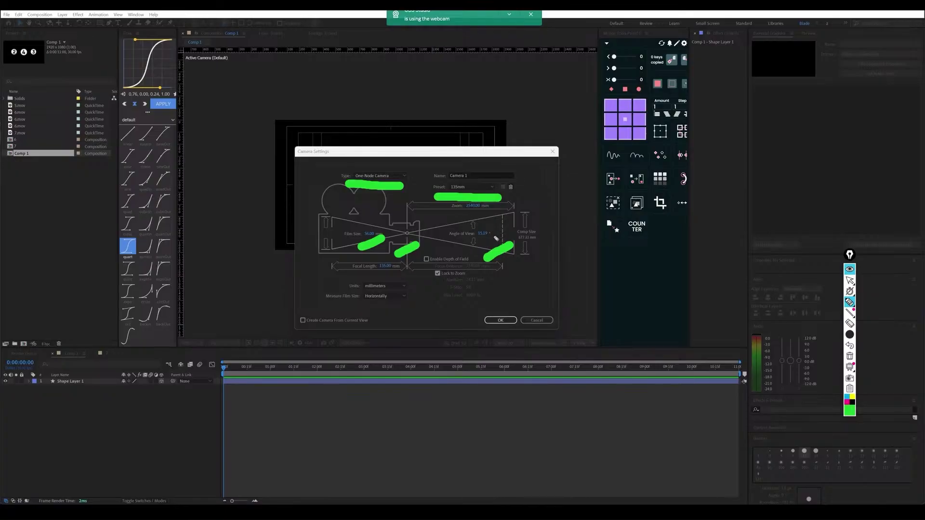
Watch how the tutorial compares a 6° angle of view with the 20mm camera preset and shows an example clip.
{"action": "key", "text": "ctrl+shift+1"}
{"action": "left_click", "coordinate": [482, 235]}
{"action": "type", "text": "6"}
{"action": "key", "text": "Return"}
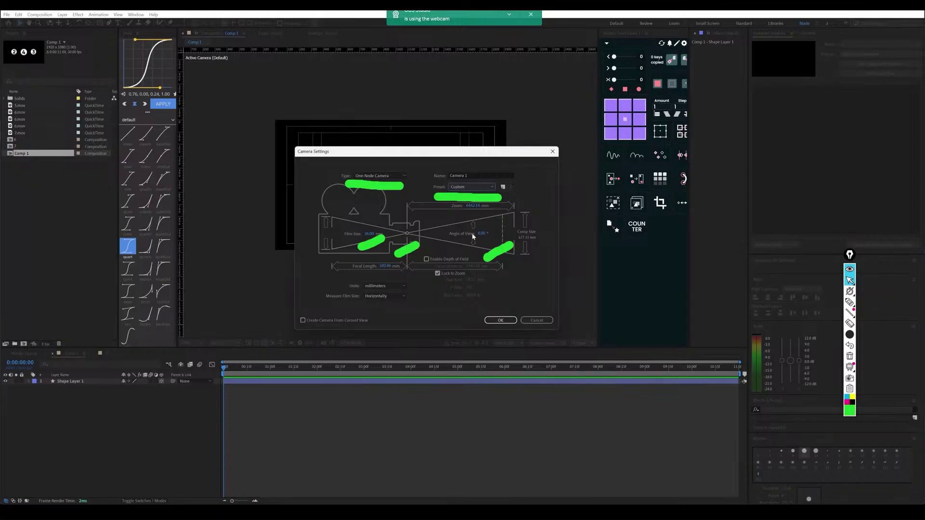
{"action": "left_click", "coordinate": [472, 190]}
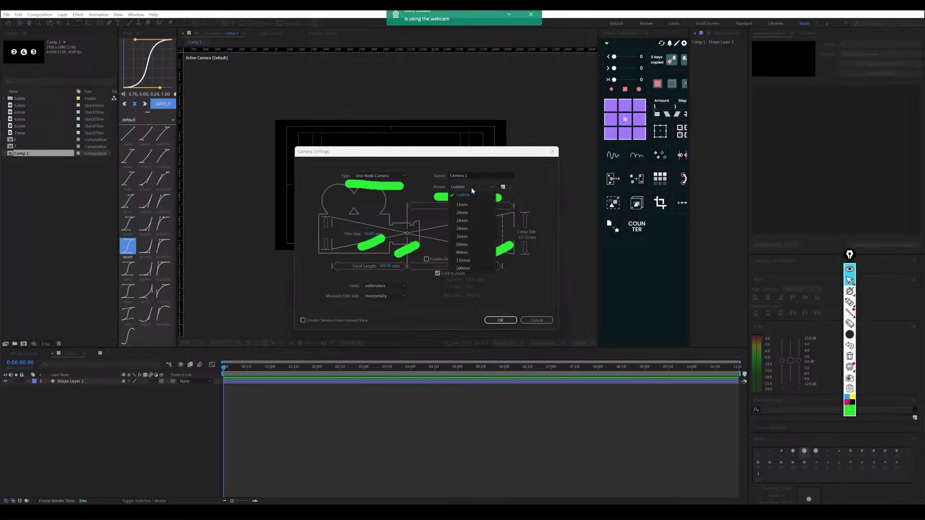
{"action": "left_click", "coordinate": [471, 218]}
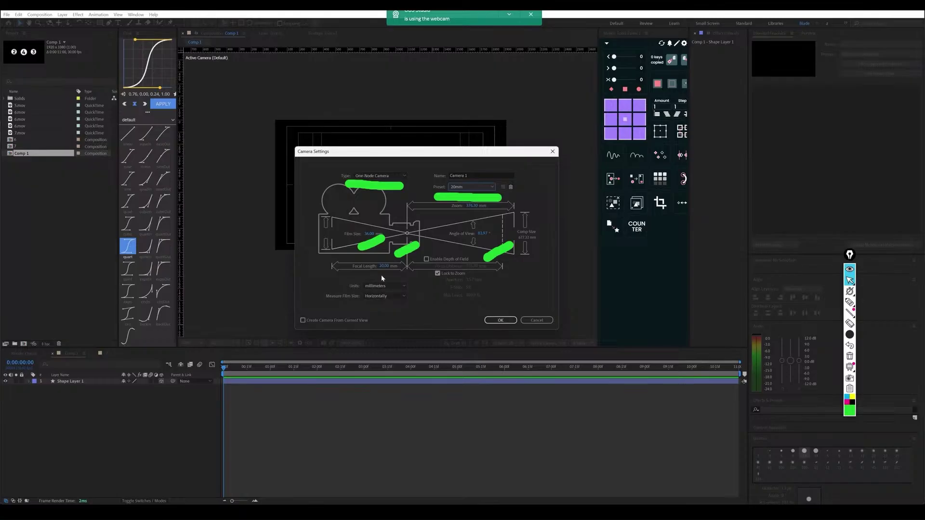
{"action": "left_click", "coordinate": [479, 235]}
{"action": "type", "text": "89"}
{"action": "key", "text": "Return"}
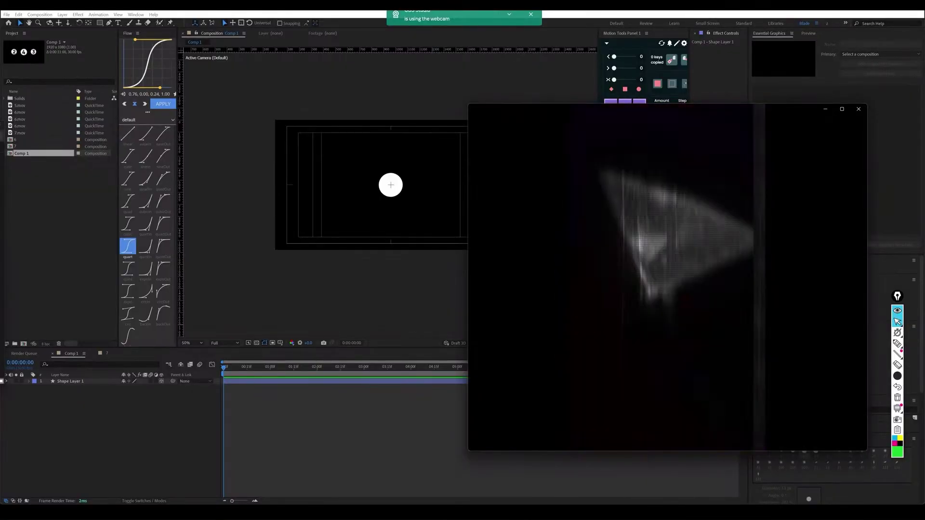
{"action": "mouse_move", "coordinate": [694, 428]}
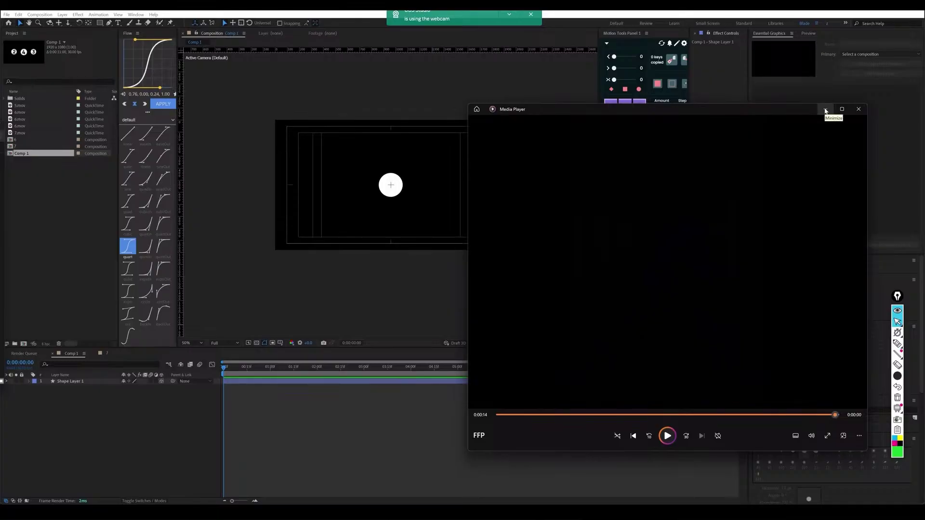
{"action": "left_click", "coordinate": [825, 109]}
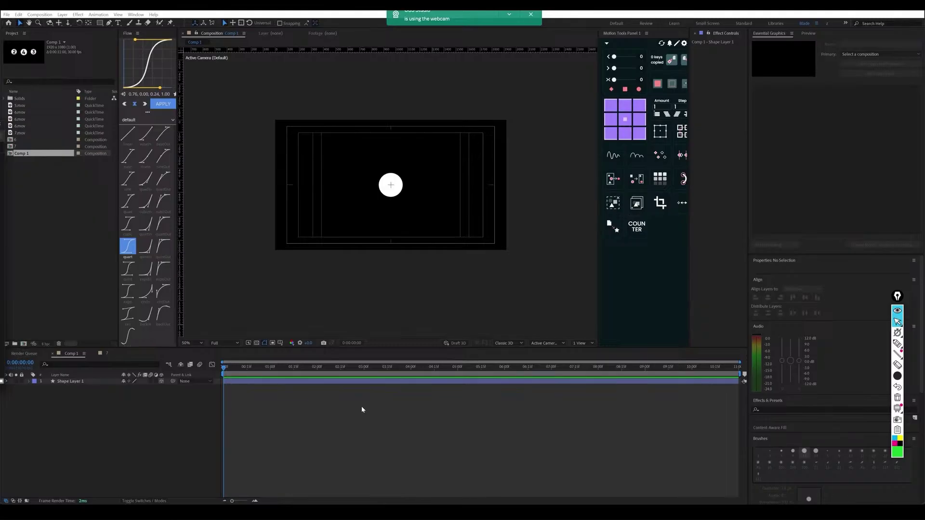
Watch how the tutorial adds a null object above Shape Layer 1 and makes it a 3D layer.
{"action": "right_click", "coordinate": [132, 420]}
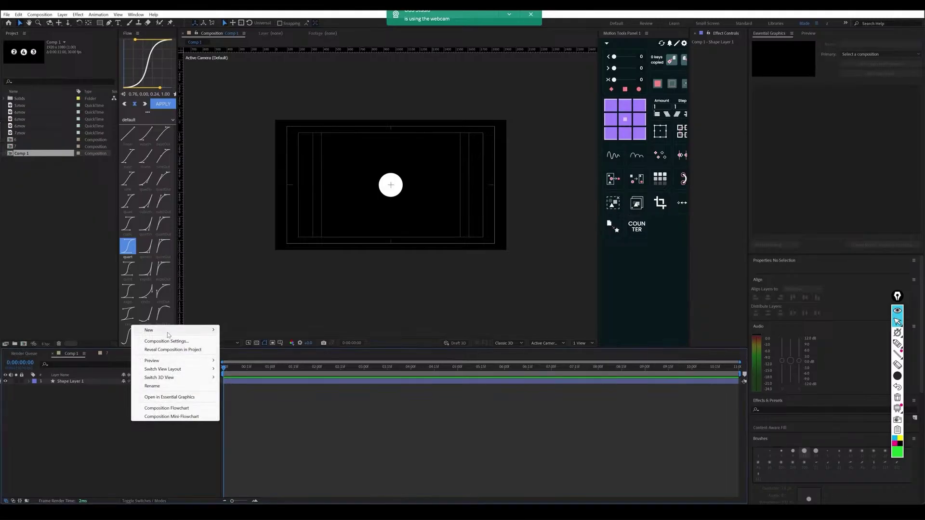
{"action": "mouse_move", "coordinate": [206, 333]}
{"action": "left_click", "coordinate": [242, 374]}
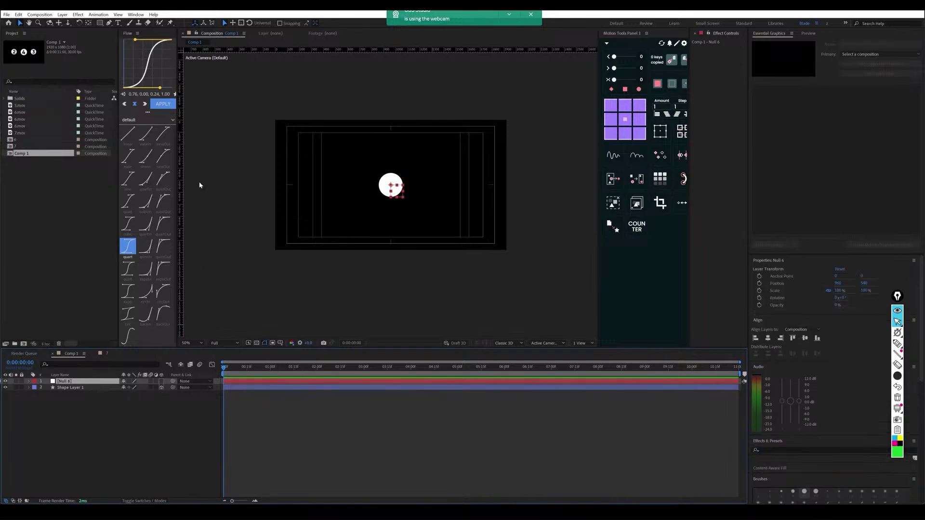
{"action": "mouse_move", "coordinate": [739, 303]}
{"action": "left_click", "coordinate": [99, 387]}
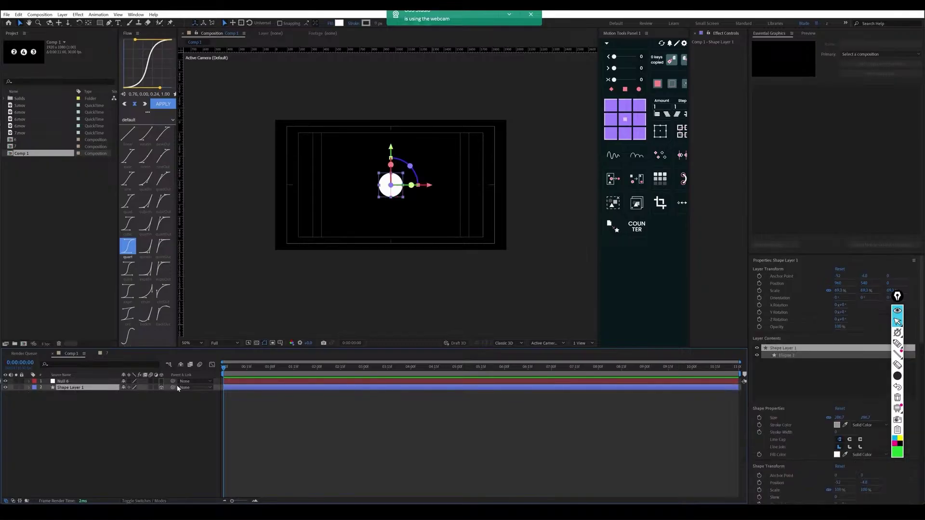
{"action": "left_click", "coordinate": [96, 381]}
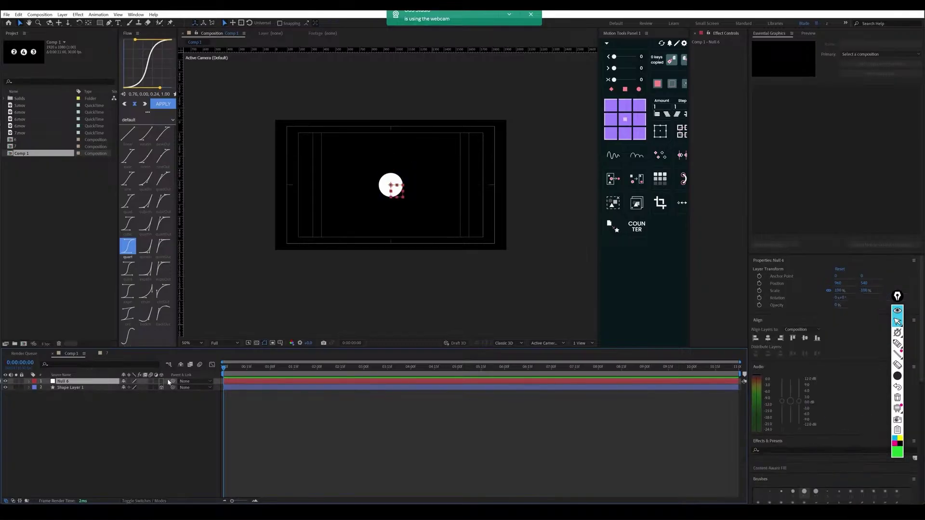
{"action": "left_click_drag", "start_coordinate": [161, 381], "coordinate": [161, 387]}
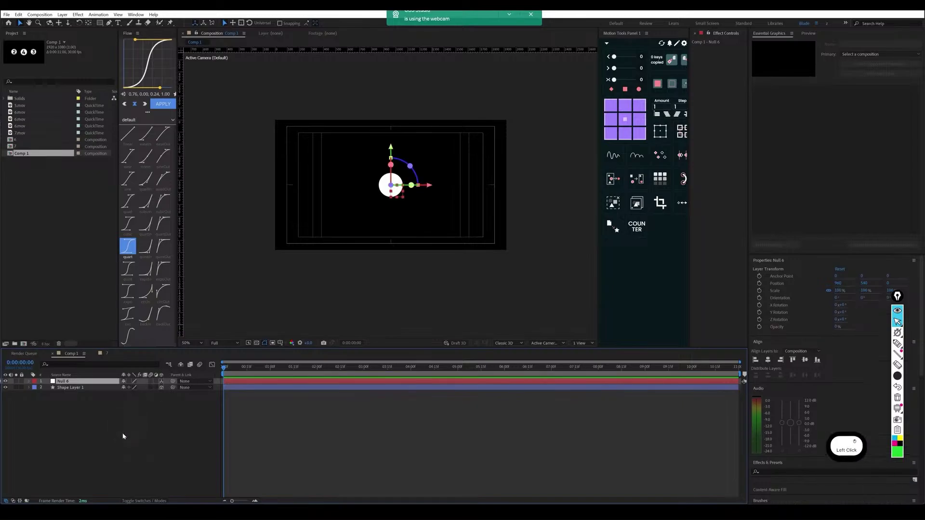
Watch how the tutorial creates a 135mm one-node camera and places the camera layer below the null.
{"action": "right_click", "coordinate": [157, 420]}
{"action": "mouse_move", "coordinate": [182, 326]}
{"action": "left_click", "coordinate": [283, 374]}
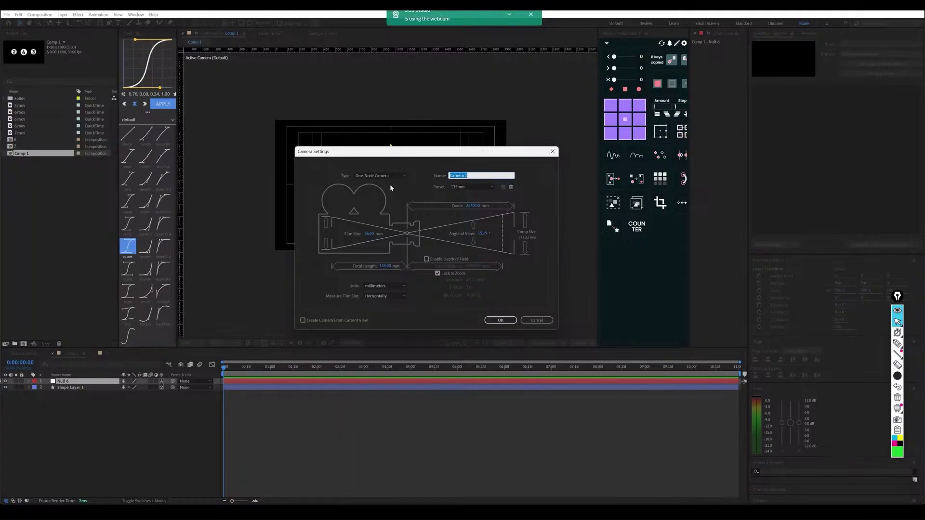
{"action": "left_click", "coordinate": [388, 177]}
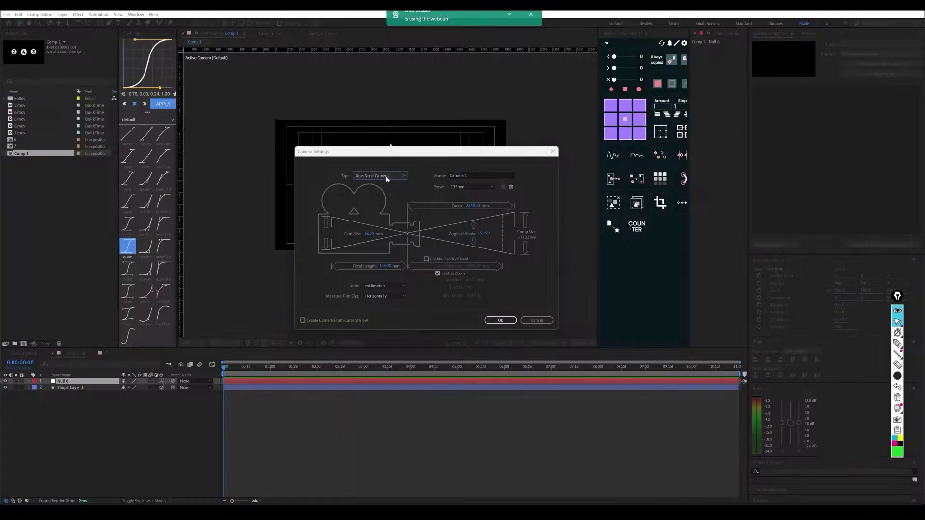
{"action": "left_click", "coordinate": [387, 177]}
{"action": "left_click", "coordinate": [387, 178]}
{"action": "left_click", "coordinate": [499, 320]}
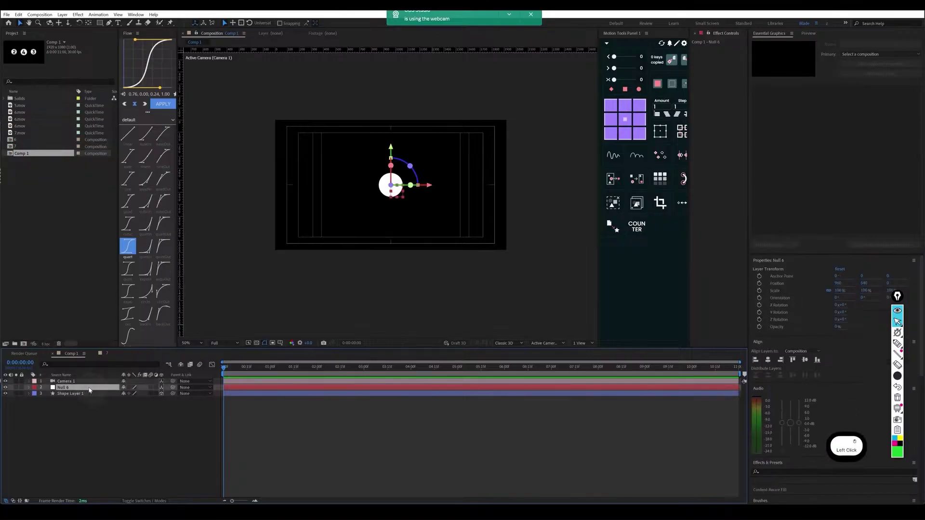
{"action": "left_click_drag", "start_coordinate": [91, 381], "coordinate": [112, 388]}
{"action": "left_click", "coordinate": [172, 392]}
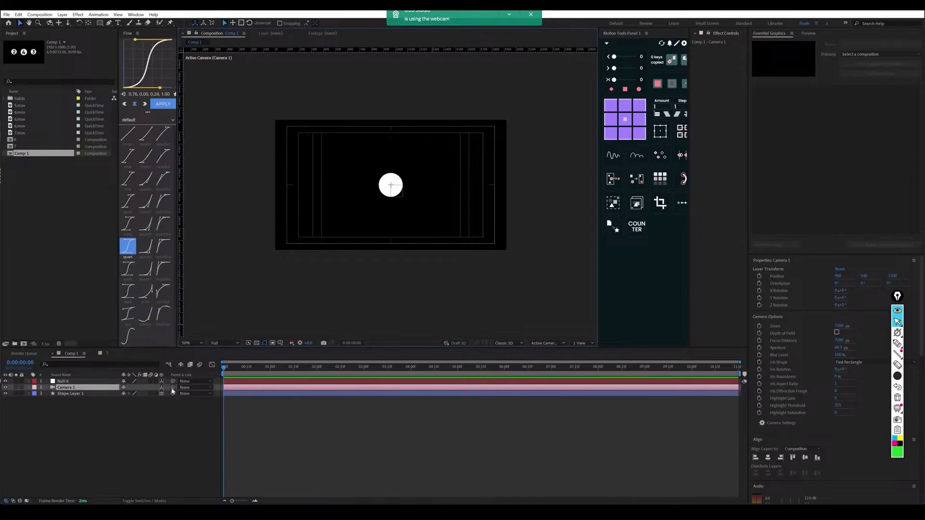
Watch how the tutorial creates a 35mm camera in a two-view layout and parents it to the null.
{"action": "key", "text": "space"}
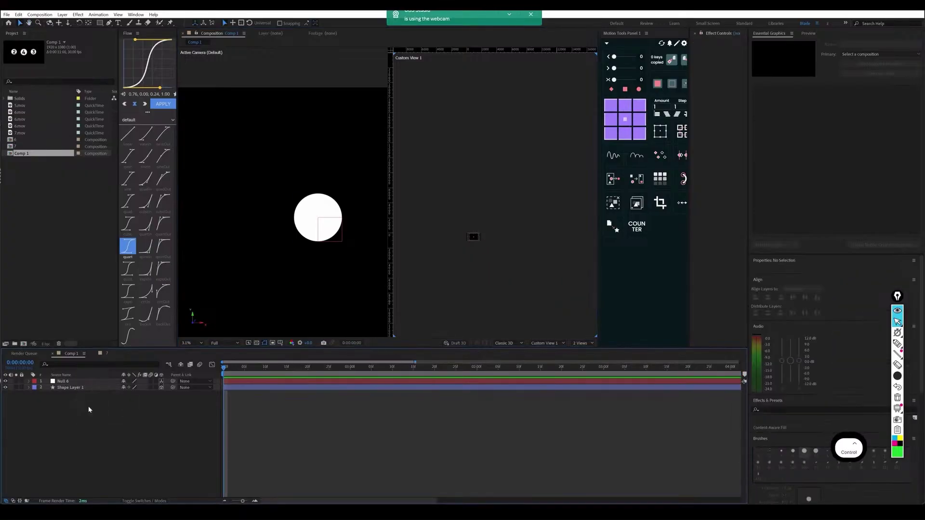
{"action": "left_click", "coordinate": [455, 187]}
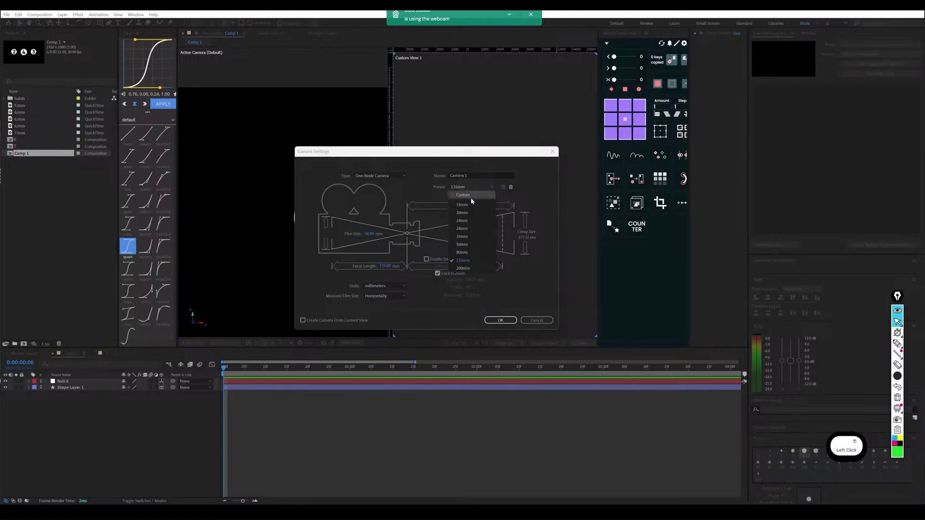
{"action": "left_click", "coordinate": [473, 238]}
{"action": "left_click", "coordinate": [501, 321]}
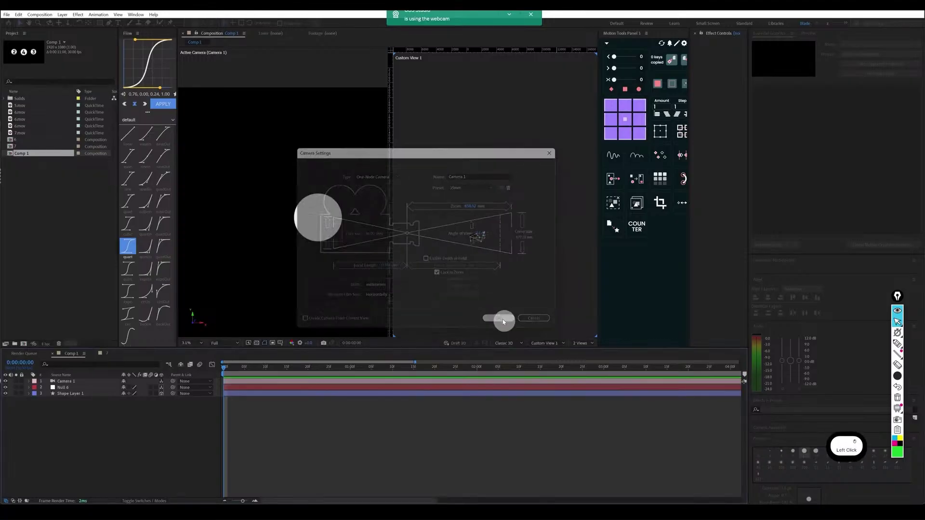
{"action": "key", "text": "f"}
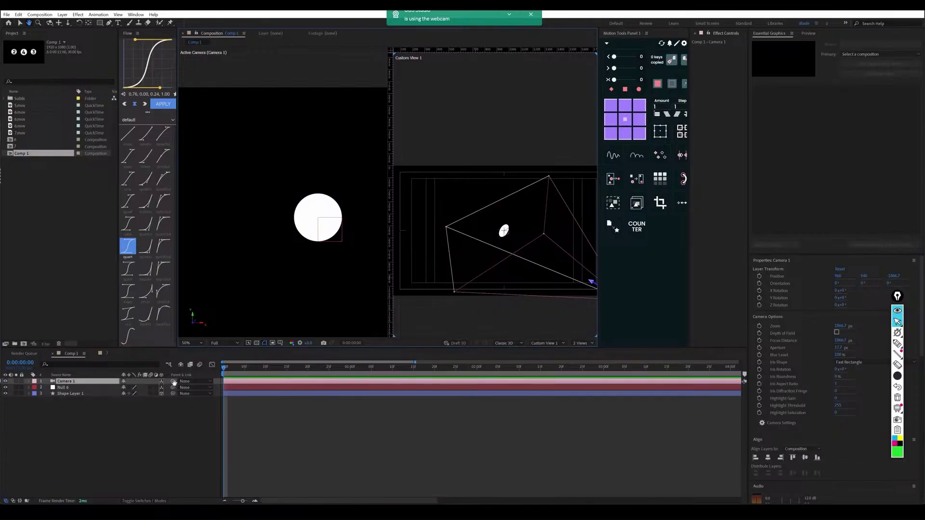
{"action": "left_click_drag", "start_coordinate": [174, 381], "coordinate": [113, 388]}
{"action": "left_click_drag", "start_coordinate": [506, 268], "coordinate": [464, 252]}
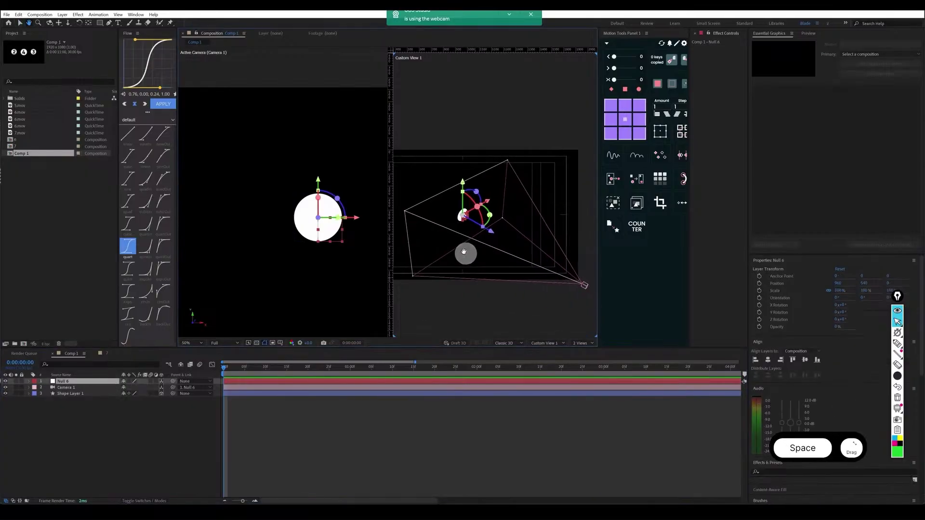
{"action": "left_click", "coordinate": [178, 388]}
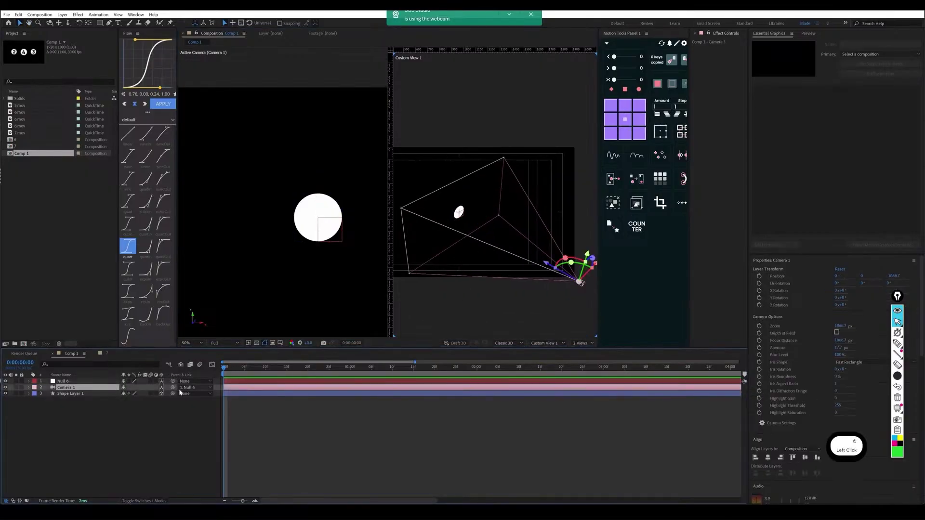
Watch how the tutorial compares the null's pivot at the circle with the camera and adjusts the camera's position property.
{"action": "left_click", "coordinate": [94, 381]}
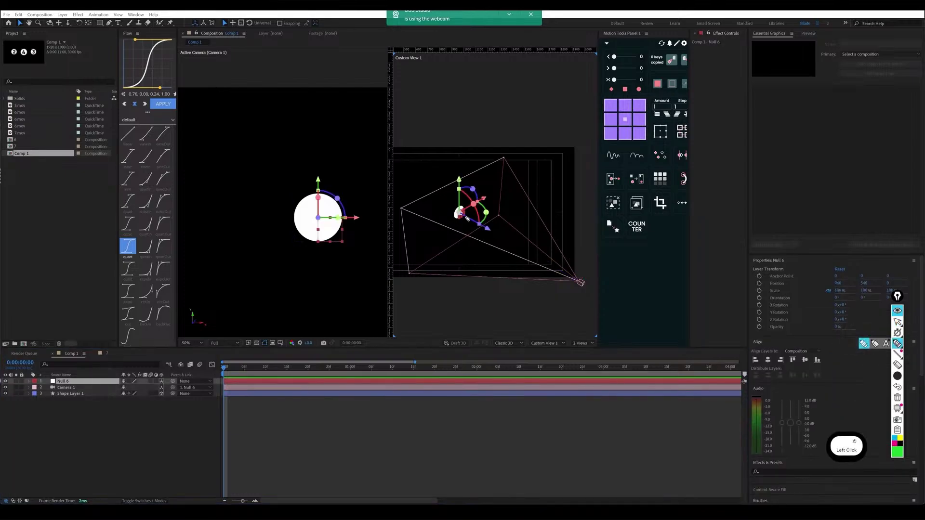
{"action": "left_click_drag", "start_coordinate": [490, 199], "coordinate": [494, 207]}
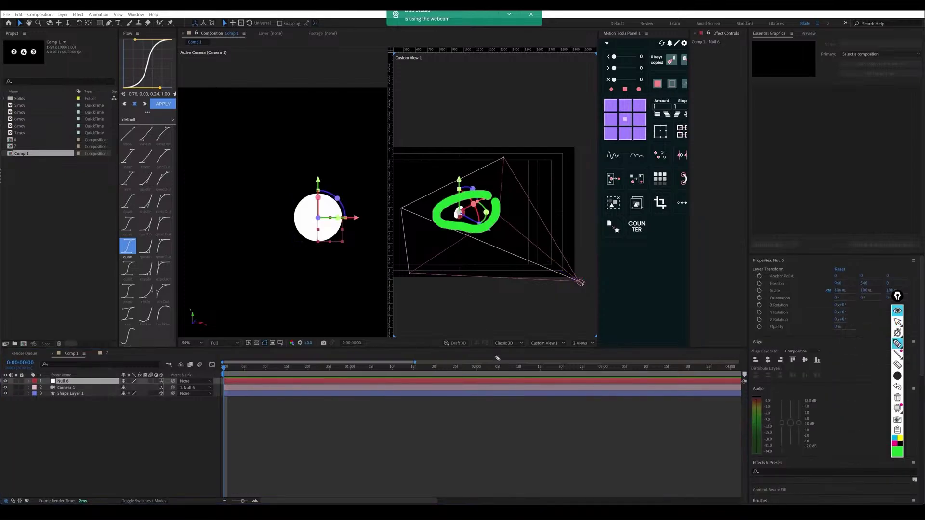
{"action": "key", "text": "v"}
{"action": "left_click", "coordinate": [580, 284]}
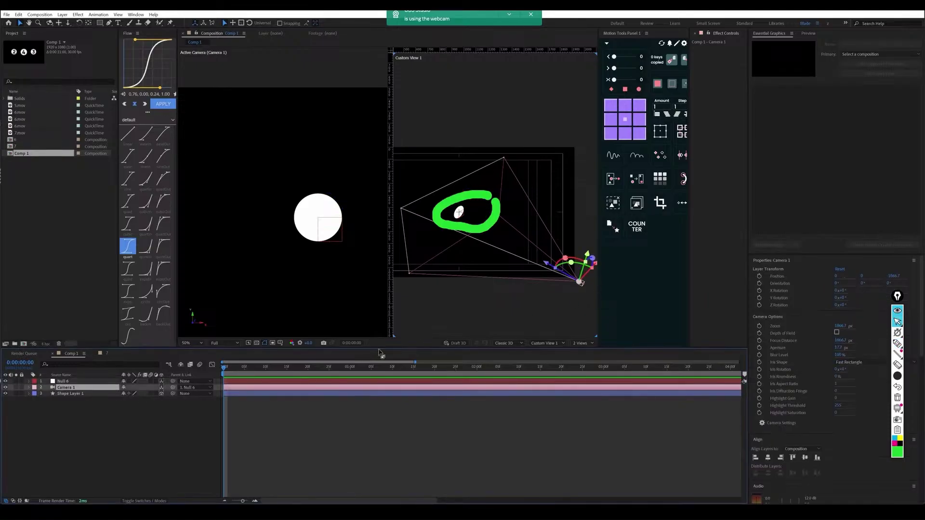
{"action": "key", "text": "p"}
{"action": "left_click_drag", "start_coordinate": [123, 394], "coordinate": [472, 220]}
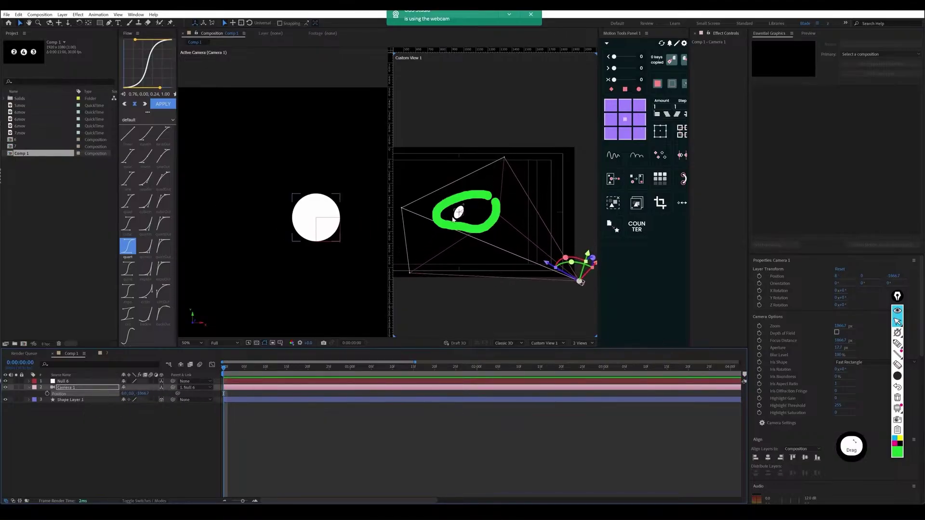
{"action": "left_click", "coordinate": [453, 219]}
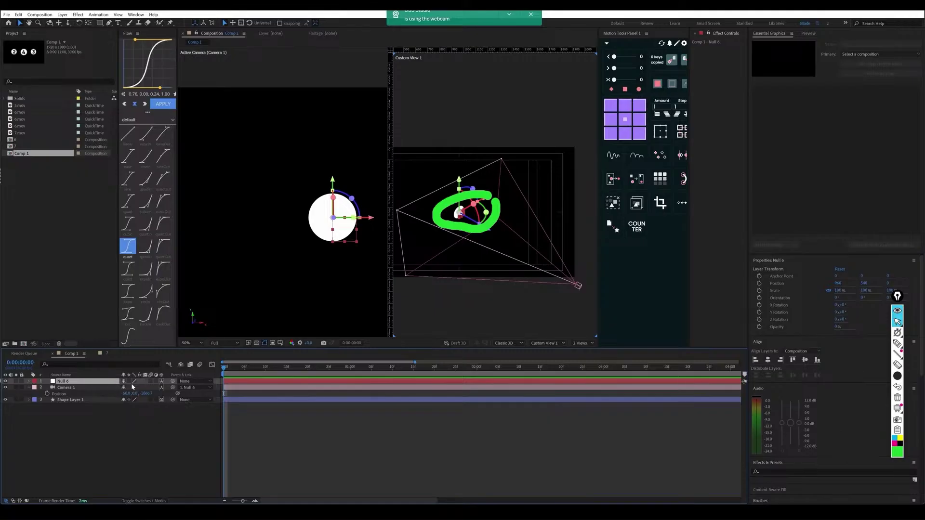
Watch how the tutorial reveals Null 6's position property and shifts it to move the parented one-node camera.
{"action": "key", "text": "p"}
{"action": "mouse_move", "coordinate": [137, 387]}
{"action": "left_mouse_down"}
{"action": "mouse_move", "coordinate": [262, 382]}
{"action": "mouse_move", "coordinate": [23, 397]}
{"action": "mouse_move", "coordinate": [203, 397]}
{"action": "left_mouse_up"}
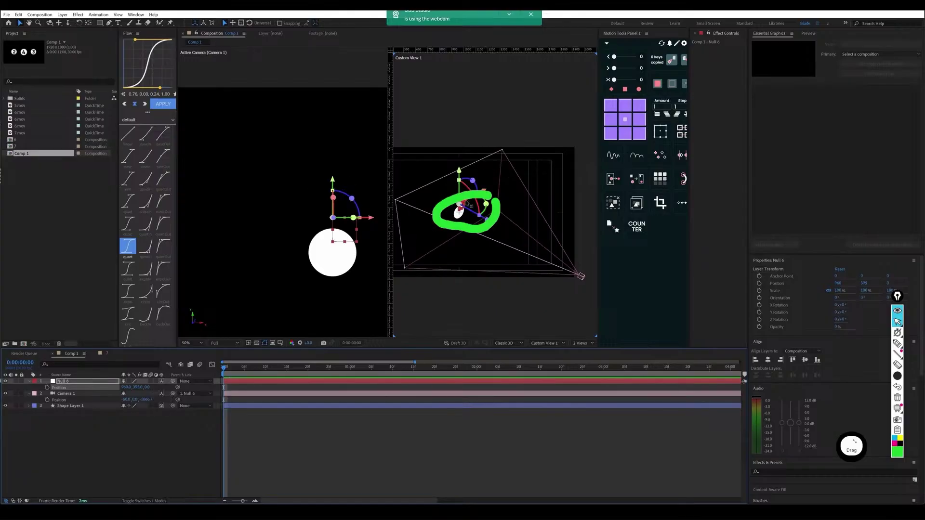
{"action": "left_click", "coordinate": [897, 397]}
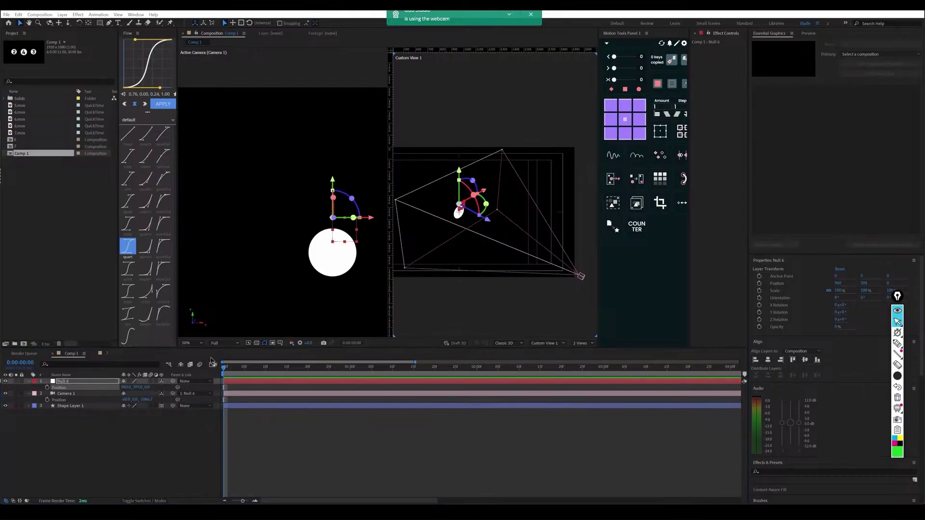
{"action": "left_click_drag", "start_coordinate": [138, 392], "coordinate": [81, 392]}
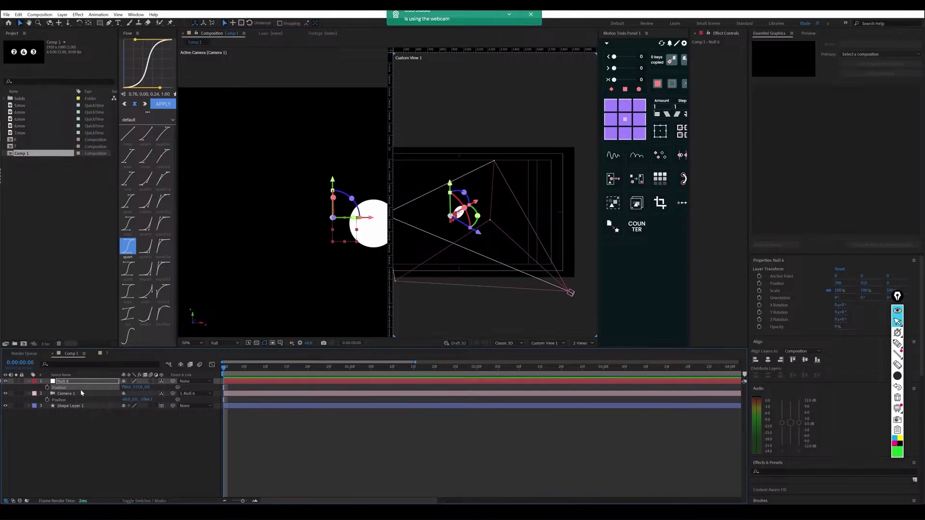
Watch how the tutorial reveals Null 6's rotation properties and changes its orientation and position to swing the camera around the null.
{"action": "left_click", "coordinate": [82, 387]}
{"action": "key", "text": "shift+r"}
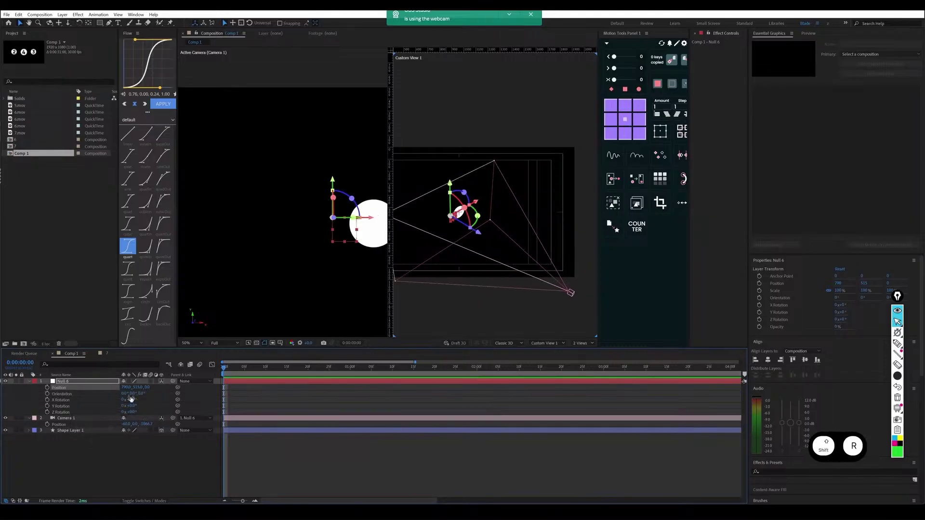
{"action": "left_click_drag", "start_coordinate": [133, 393], "coordinate": [144, 399]}
{"action": "key", "text": "space"}
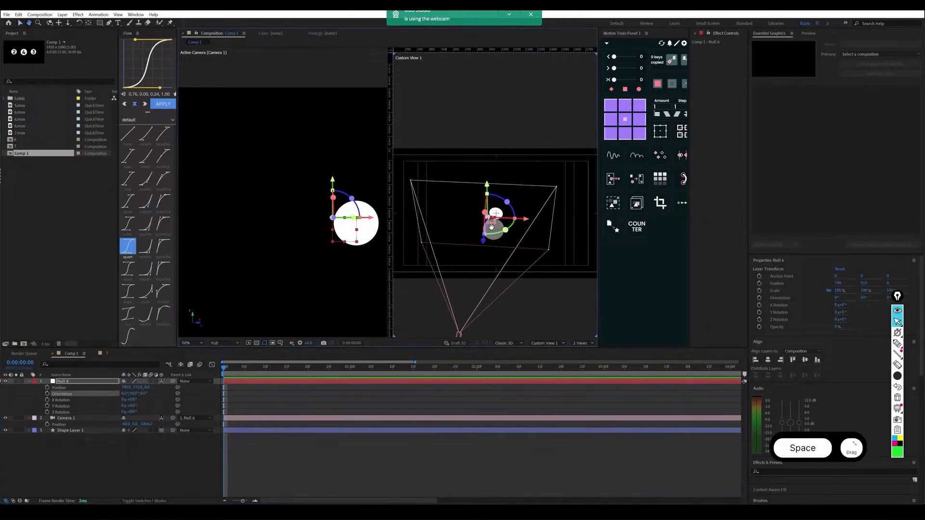
{"action": "left_click_drag", "start_coordinate": [441, 251], "coordinate": [495, 223]}
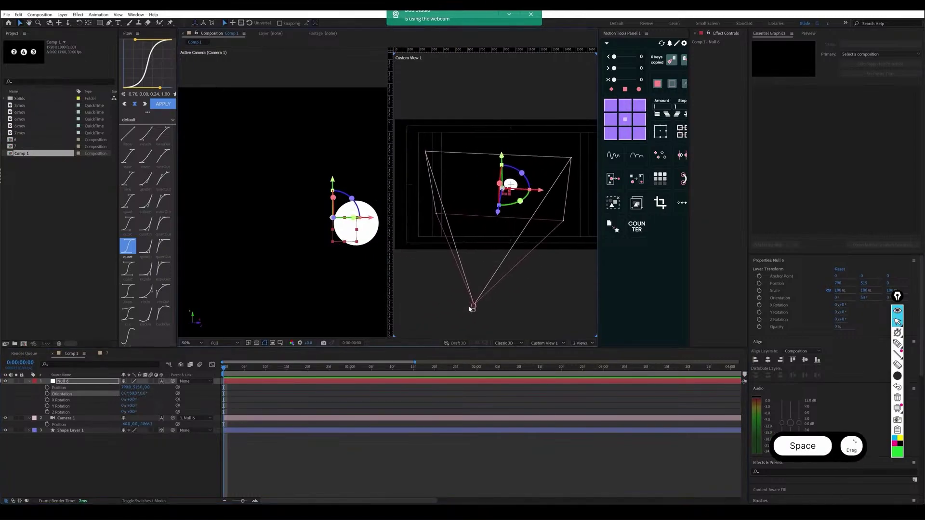
{"action": "left_click", "coordinate": [87, 382]}
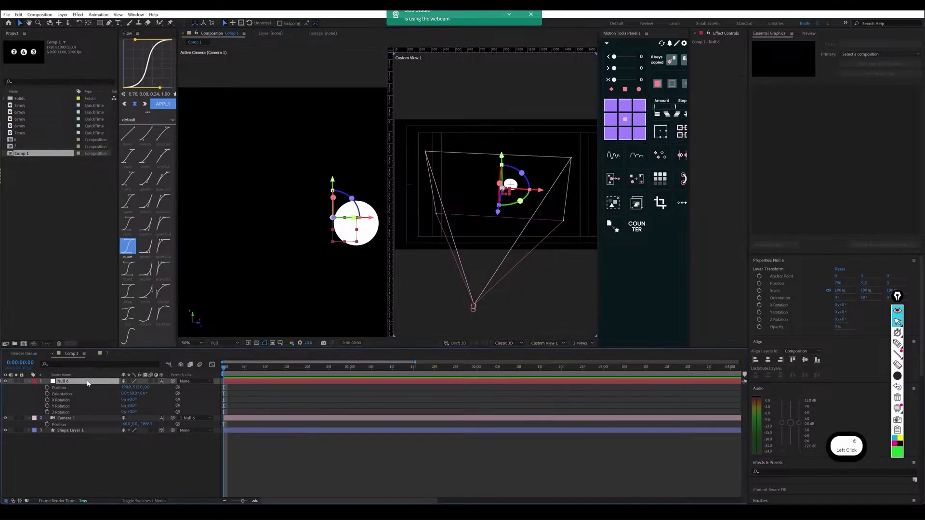
{"action": "left_click_drag", "start_coordinate": [129, 391], "coordinate": [203, 405]}
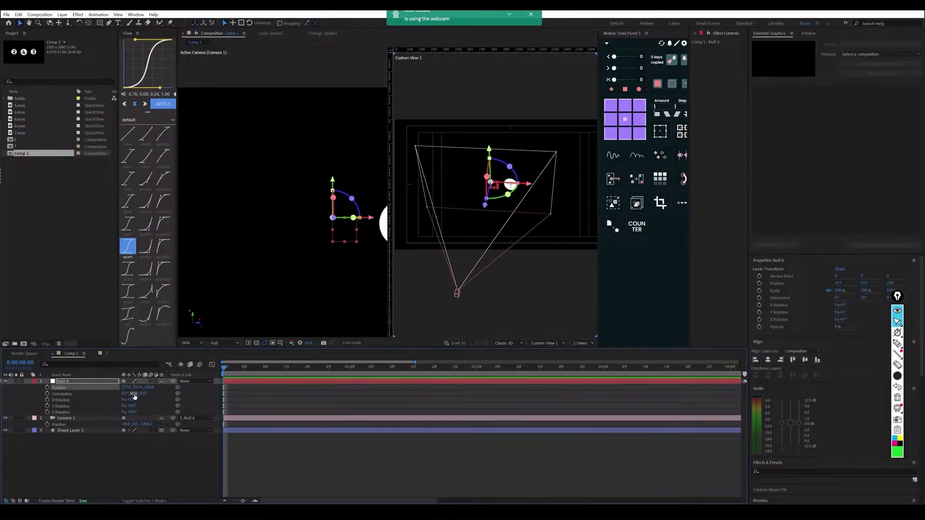
Watch how the tutorial resets Null 6's orientation and position.
{"action": "right_click", "coordinate": [93, 395]}
{"action": "left_click", "coordinate": [121, 346]}
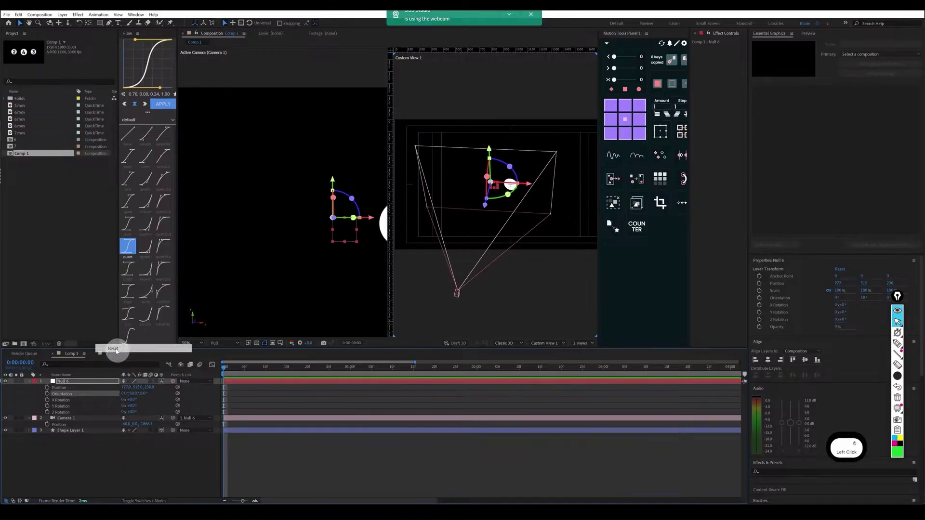
{"action": "right_click", "coordinate": [94, 387]}
{"action": "left_click", "coordinate": [126, 350]}
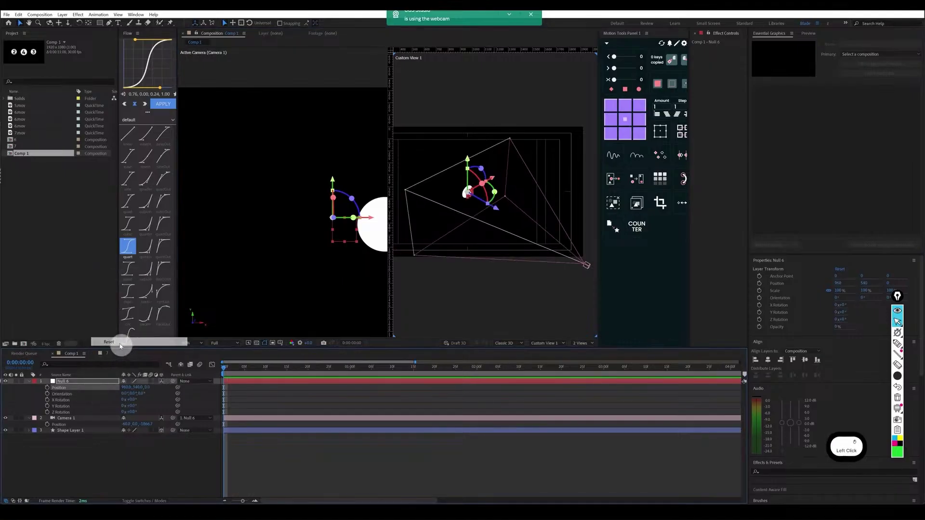
Watch how the tutorial deletes the one-node camera and replaces it with a 35mm two-node camera.
{"action": "left_click", "coordinate": [96, 418]}
{"action": "key", "text": "Delete"}
{"action": "right_click", "coordinate": [114, 445]}
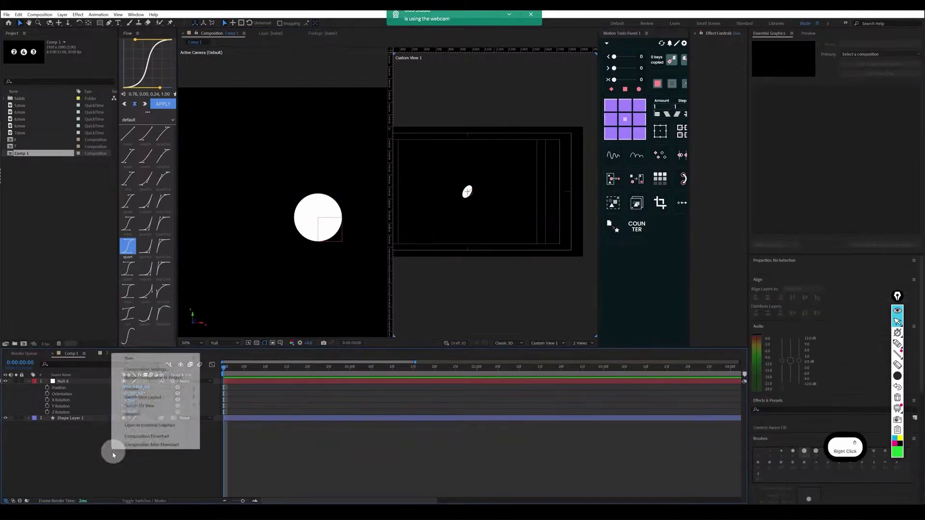
{"action": "mouse_move", "coordinate": [159, 360]}
{"action": "left_click", "coordinate": [236, 391]}
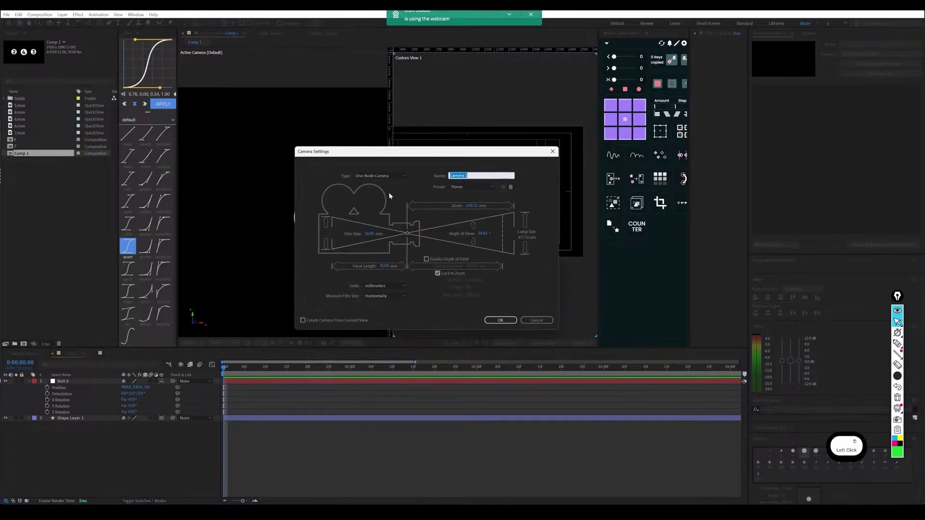
{"action": "left_click", "coordinate": [380, 176]}
{"action": "left_click", "coordinate": [379, 192]}
{"action": "left_click", "coordinate": [501, 320]}
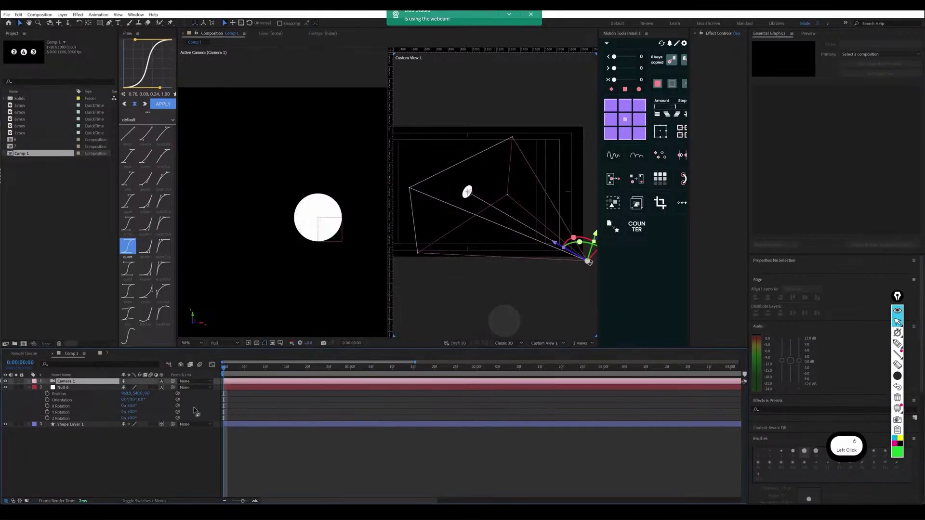
Watch how the tutorial marks the two-node camera's point of interest at the circle and the line running to the camera.
{"action": "left_click_drag", "start_coordinate": [554, 265], "coordinate": [550, 279]}
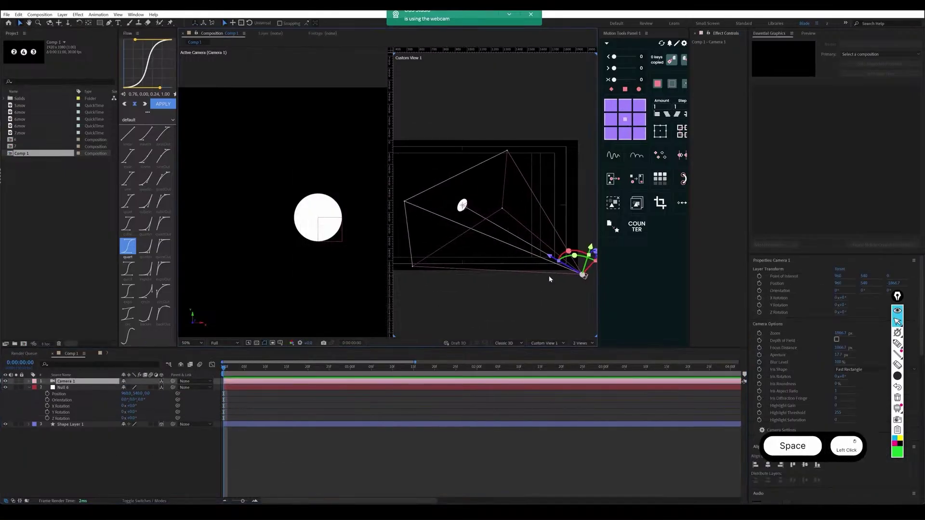
{"action": "left_click", "coordinate": [462, 205]}
{"action": "left_click", "coordinate": [584, 276]}
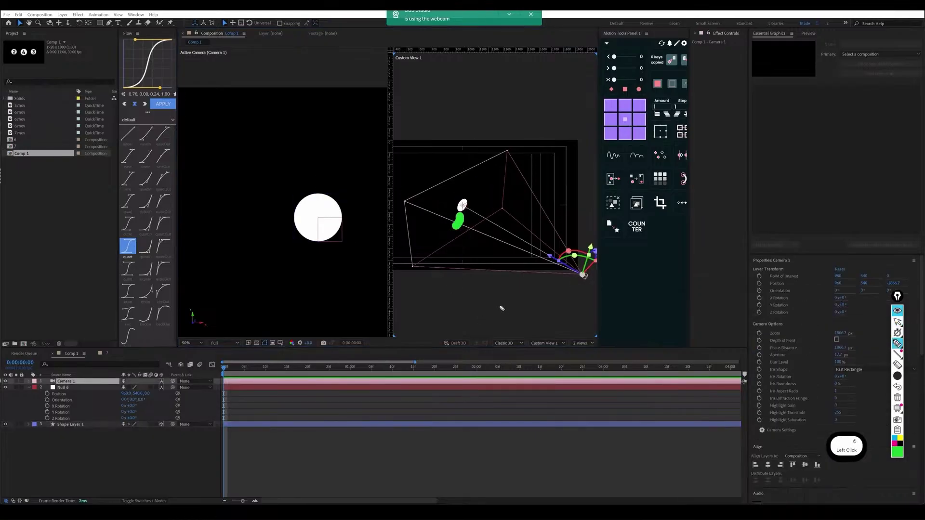
{"action": "left_click_drag", "start_coordinate": [461, 221], "coordinate": [559, 266]}
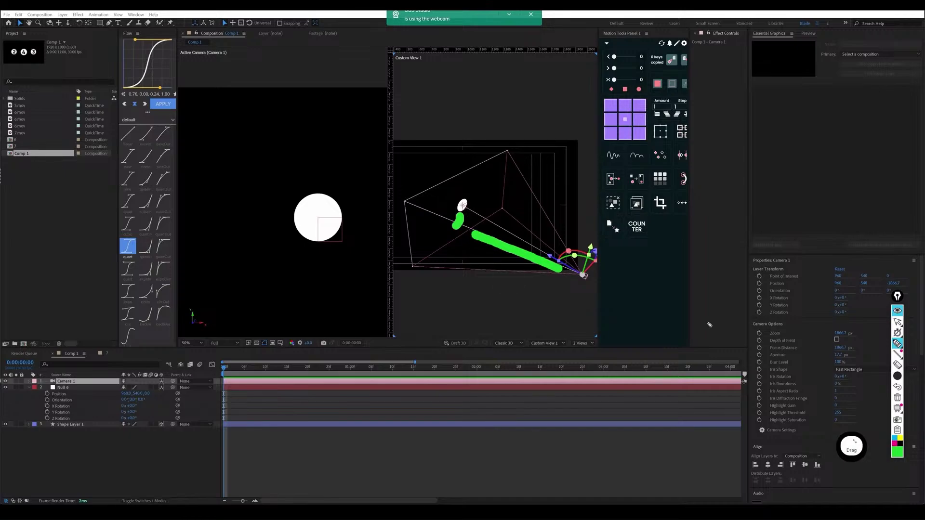
{"action": "left_click", "coordinate": [897, 322]}
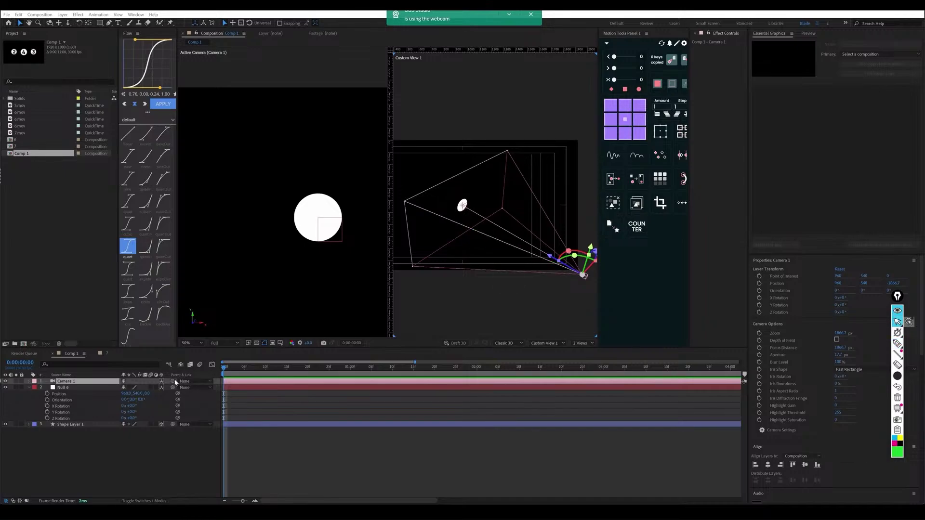
Watch how the tutorial parents the two-node camera to Null 6 and adjusts the camera's position property.
{"action": "left_click_drag", "start_coordinate": [176, 383], "coordinate": [88, 381]}
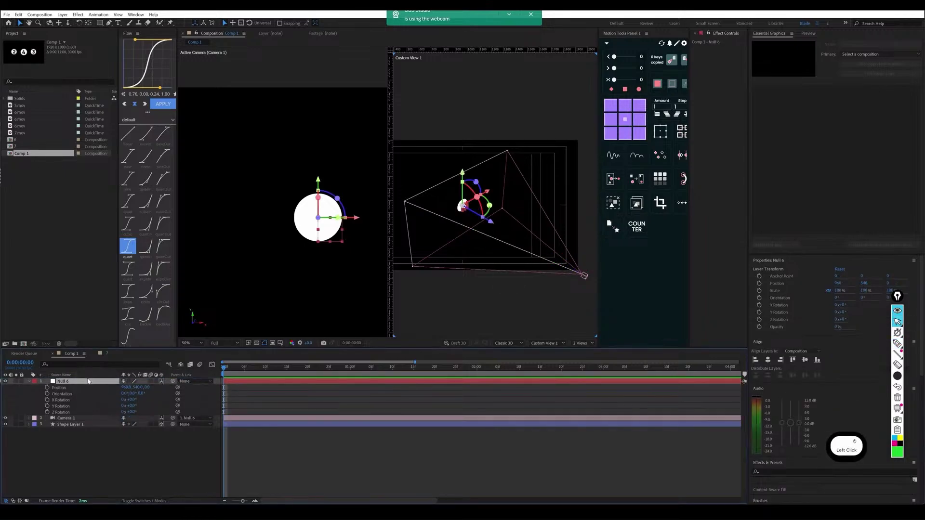
{"action": "key", "text": "ctrl+Down"}
{"action": "key", "text": "p"}
{"action": "left_click", "coordinate": [244, 382]}
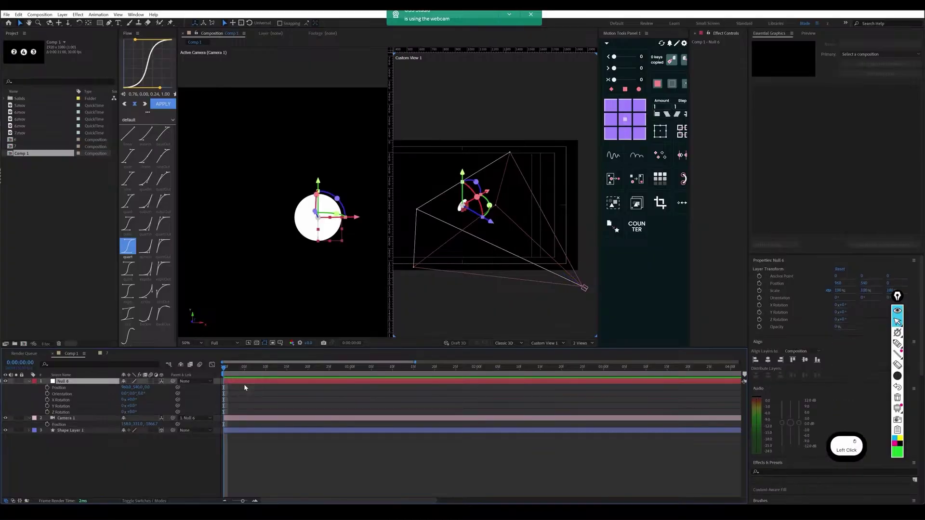
Watch how the tutorial controls the two-node camera by changing Null 6's position and orientation.
{"action": "left_click_drag", "start_coordinate": [126, 387], "coordinate": [176, 413]}
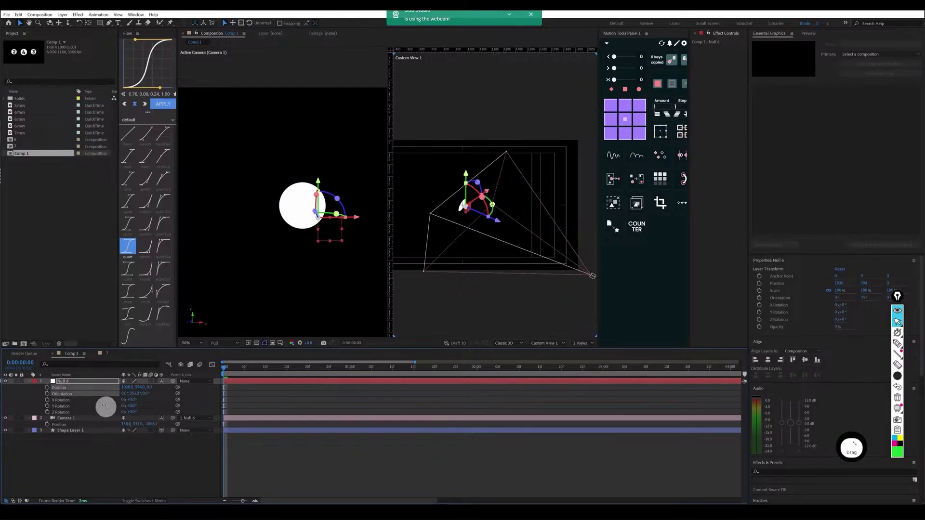
{"action": "left_click_drag", "start_coordinate": [105, 407], "coordinate": [231, 401]}
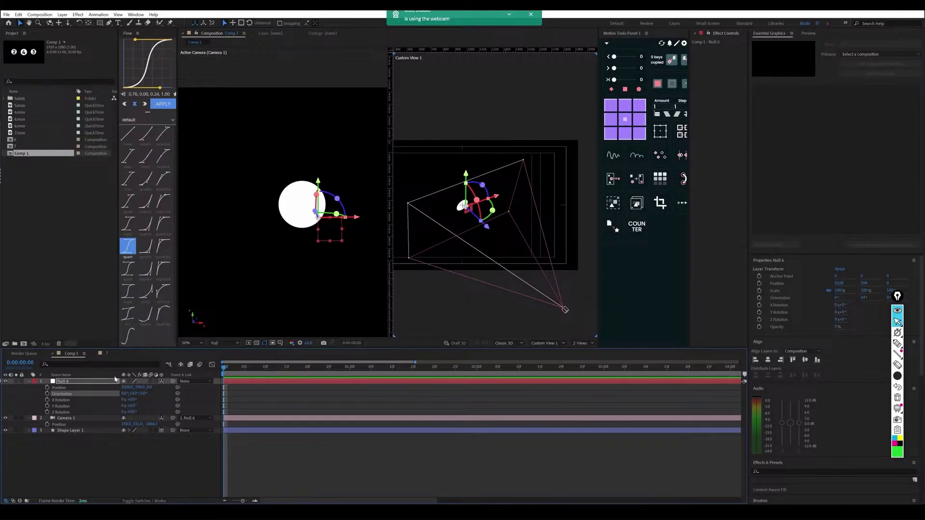
{"action": "left_click", "coordinate": [80, 382]}
{"action": "left_click", "coordinate": [80, 419]}
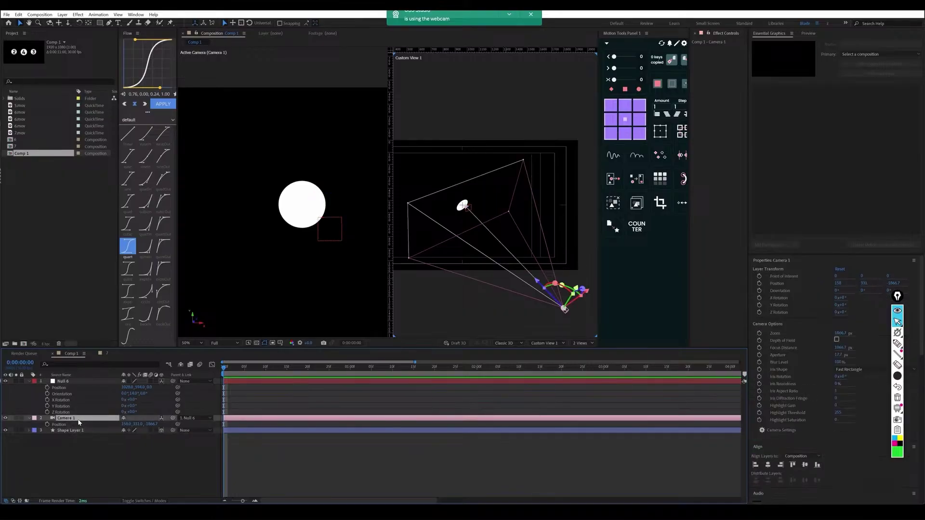
{"action": "left_click", "coordinate": [82, 381]}
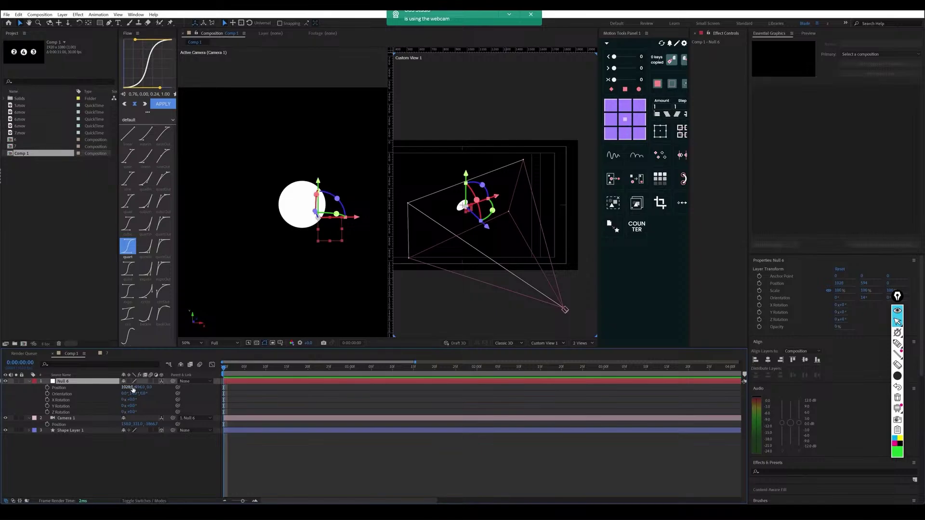
Pause the tutorial in the Graph Editor And Simple Movements chapter and leave full-screen playback.
{"action": "mouse_move", "coordinate": [543, 496]}
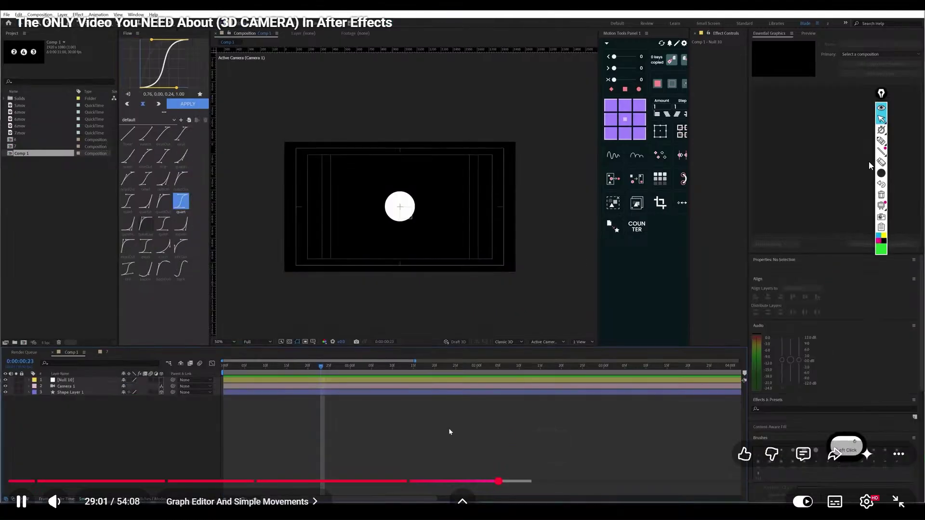
{"action": "left_click", "coordinate": [868, 161]}
{"action": "key", "text": "space"}
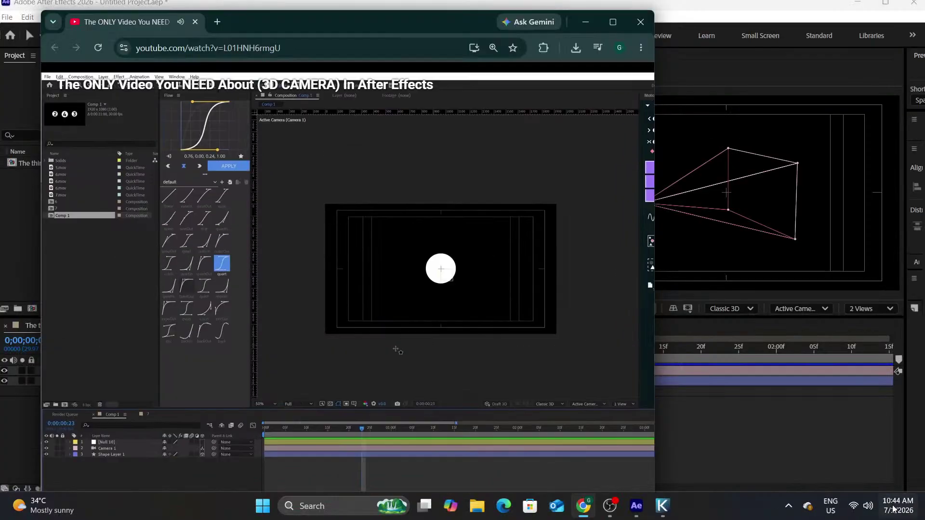